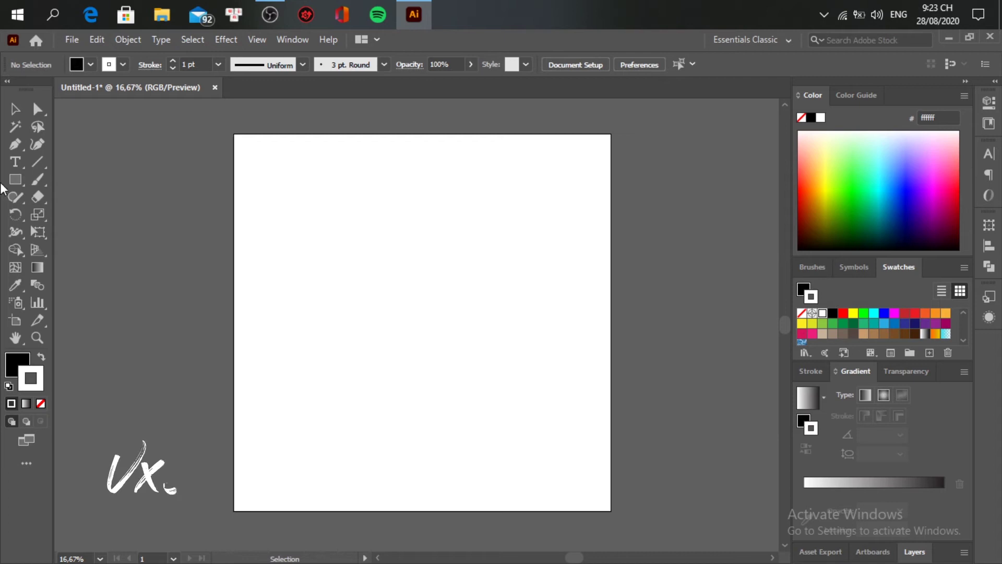
Create a 2000 × 2000 px rectangle with a black fill and no stroke.
left_click(11, 181)
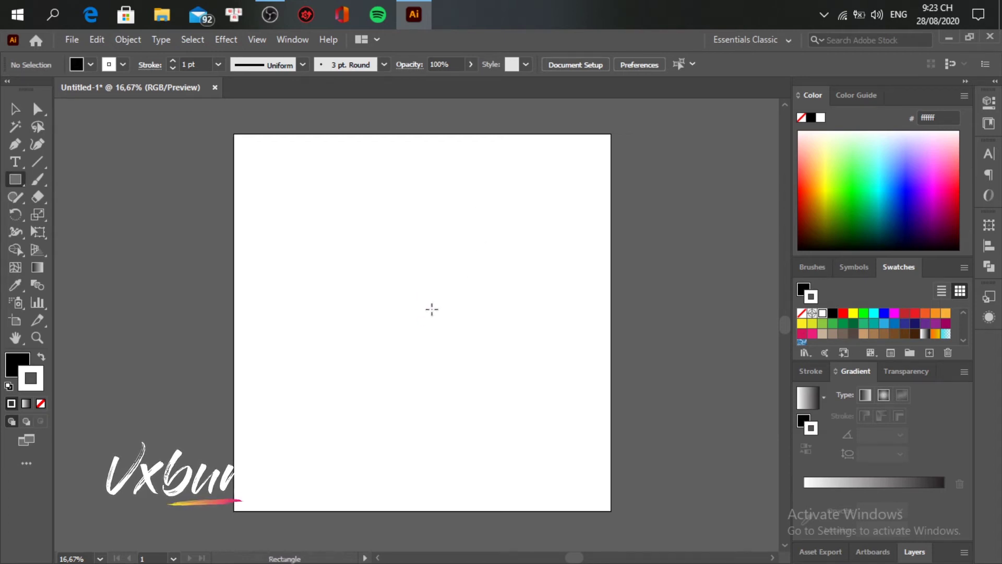
left_click(123, 64)
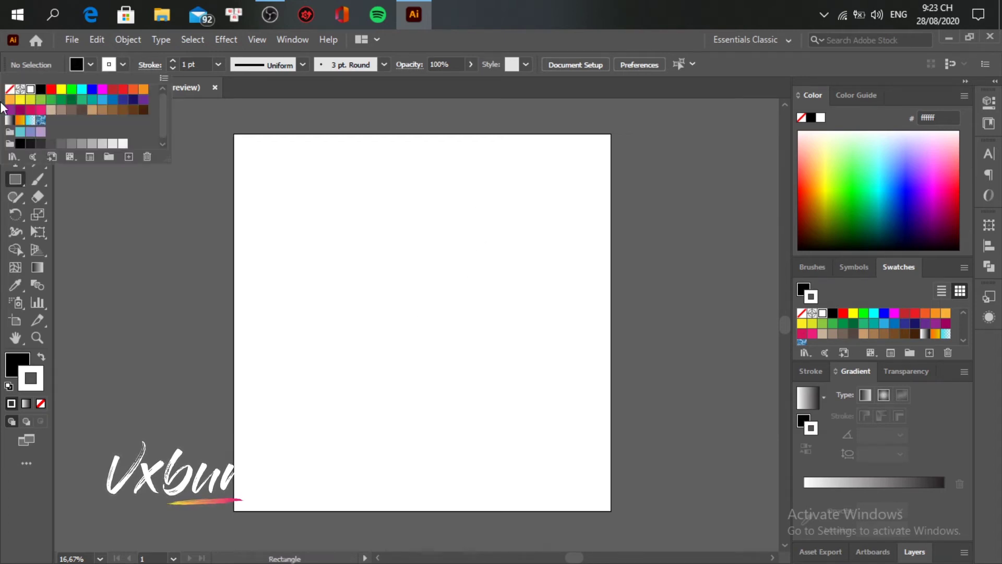
left_click(10, 89)
left_click(432, 327)
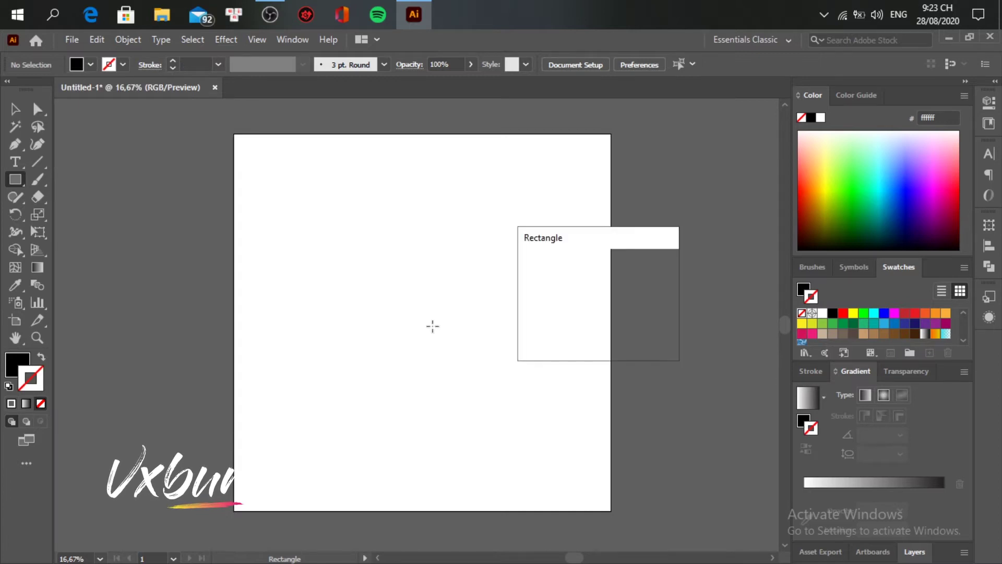
type("2000")
key("Tab")
type("2000")
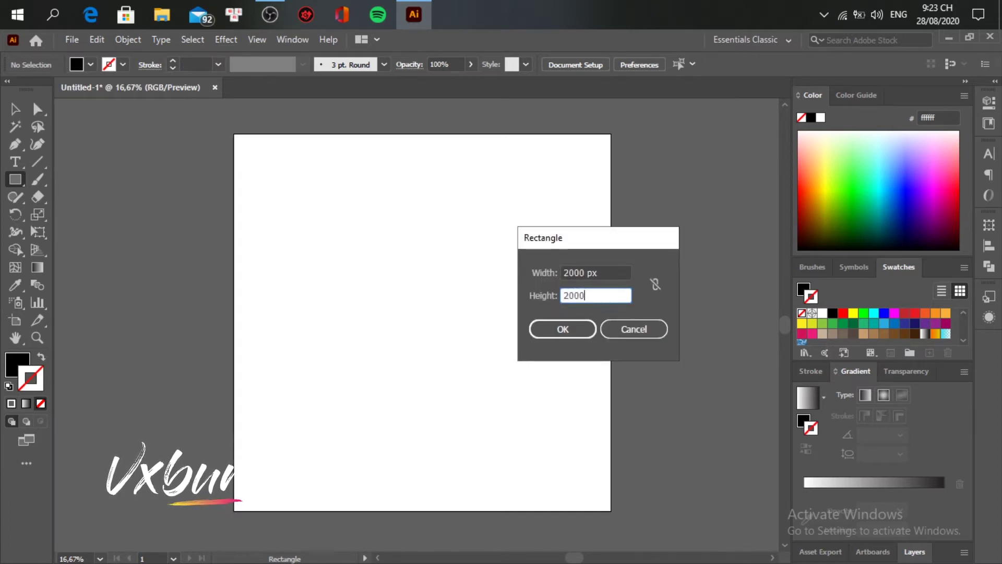
key("Return")
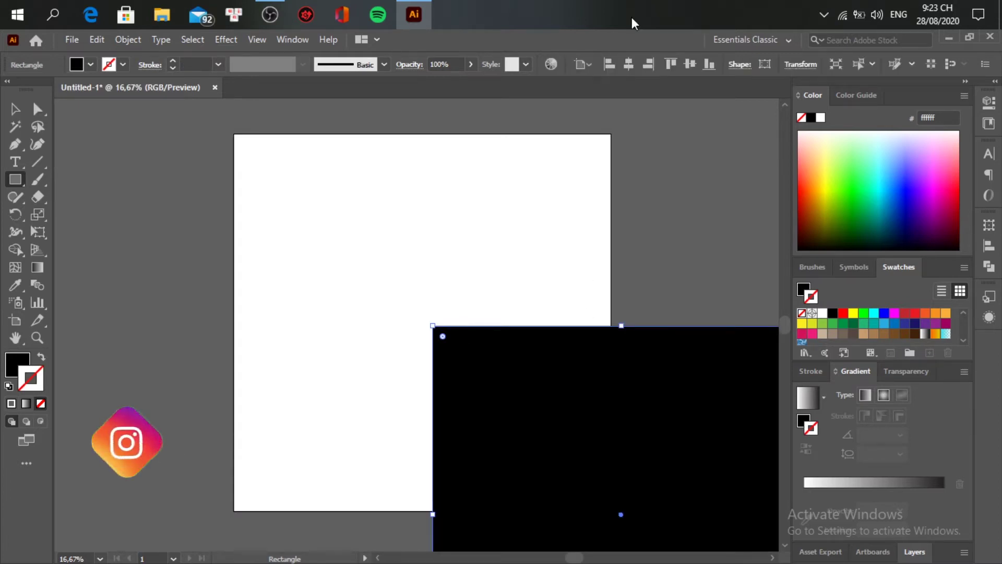
Center the black square horizontally and vertically on the artboard and lock it.
left_click(629, 64)
left_click(690, 64)
left_click(14, 109)
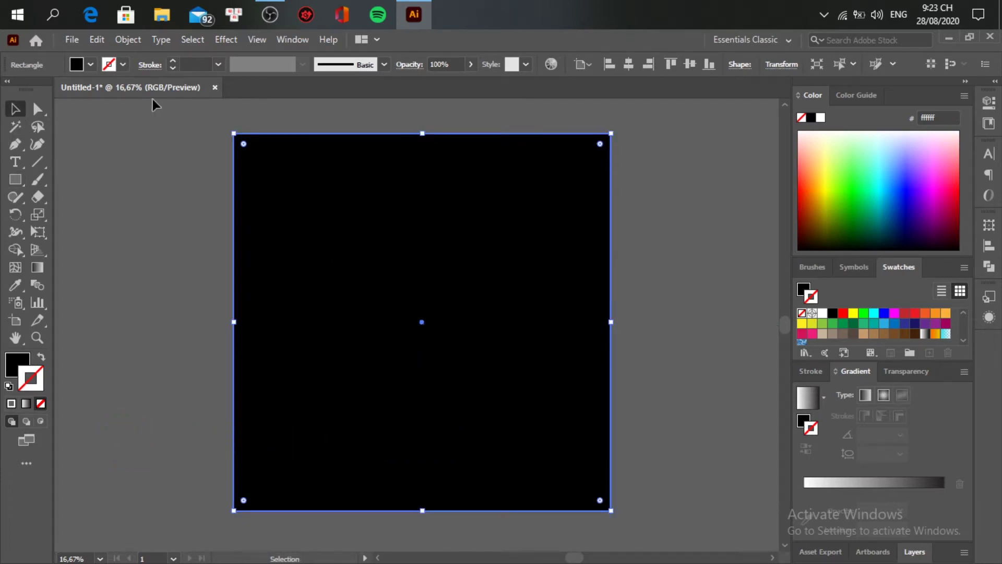
left_click(97, 39)
mouse_move(121, 39)
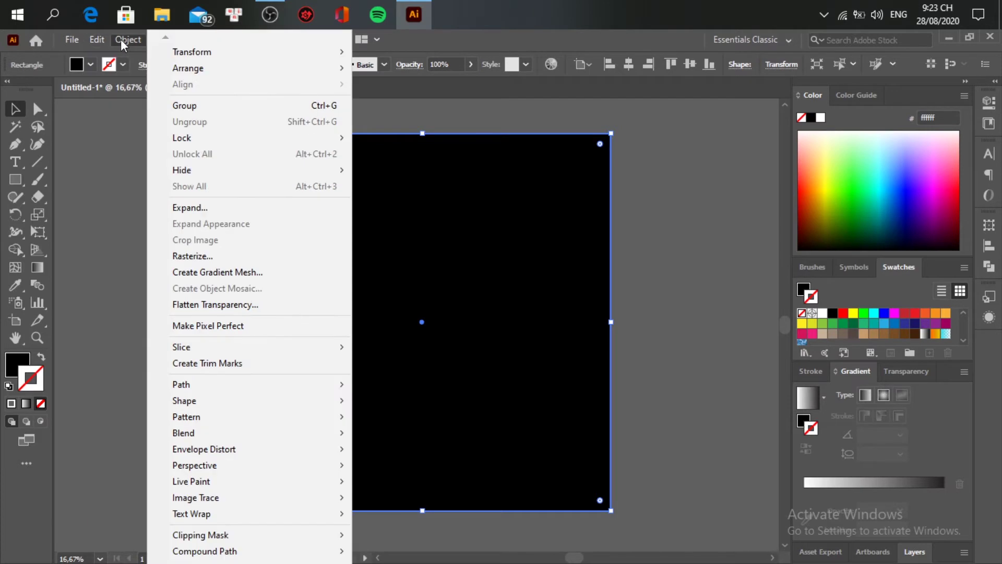
mouse_move(298, 138)
left_click(384, 137)
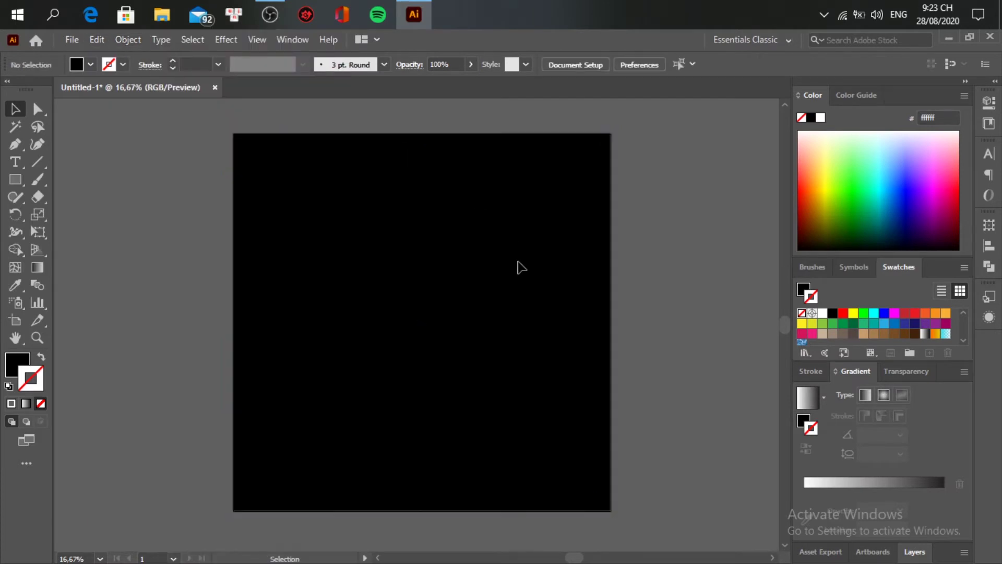
Draw a straight horizontal line with the Pen tool across the square's upper part, ending at about X 1799 px, Y 239 px.
left_click(13, 146)
left_click(270, 177)
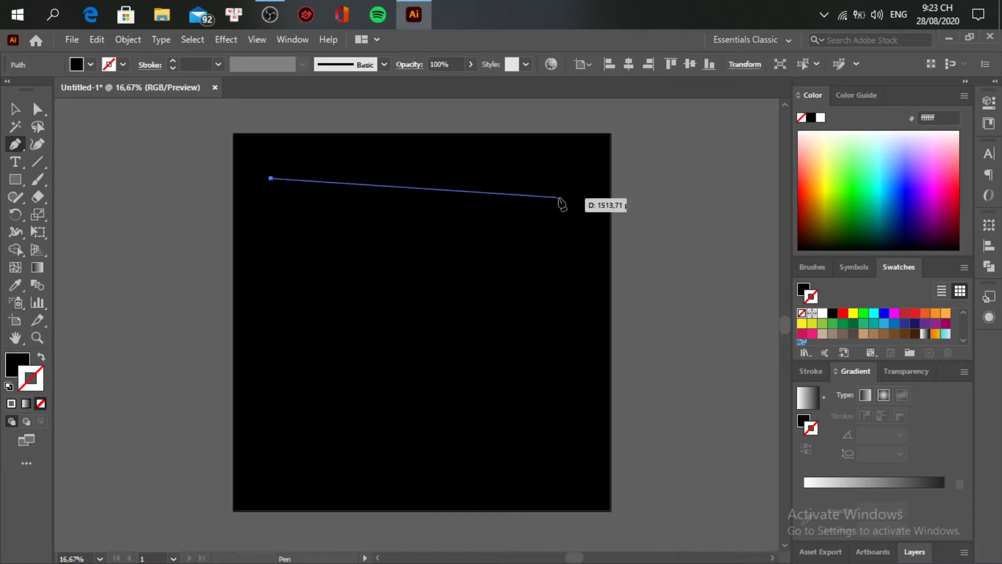
left_click(573, 179)
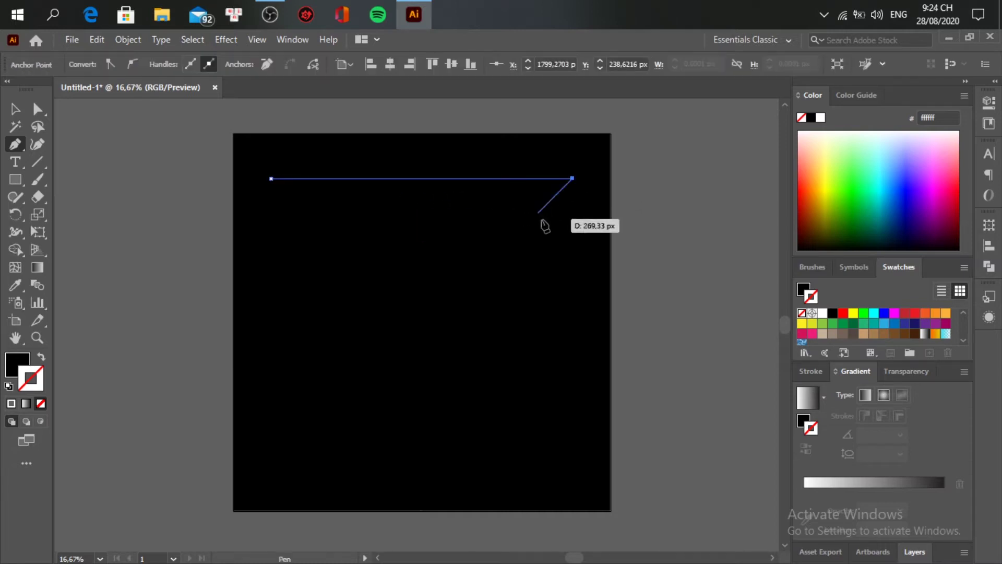
key("v")
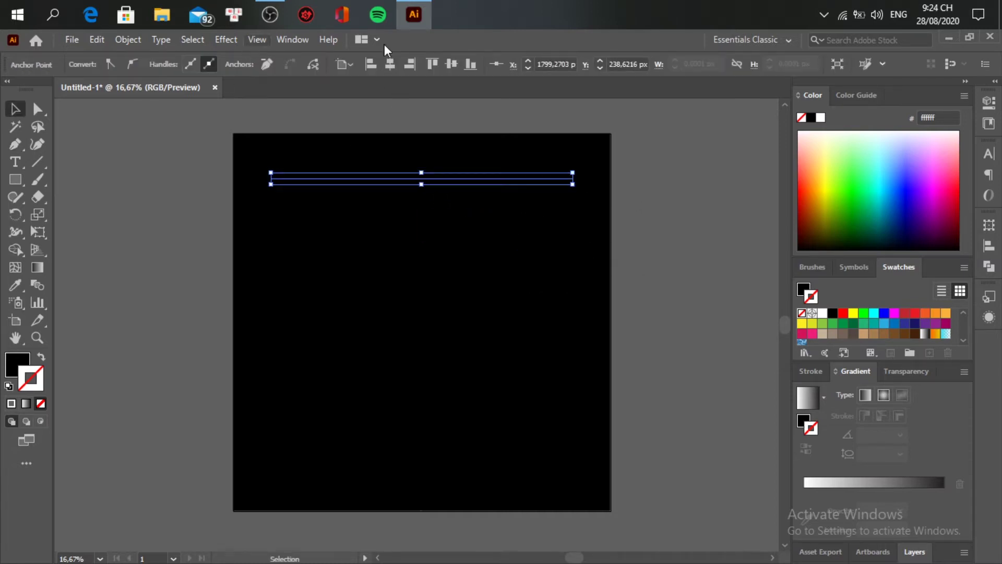
Apply a Transform effect to the line with 25 copies and a vertical move of 60 px.
left_click(237, 41)
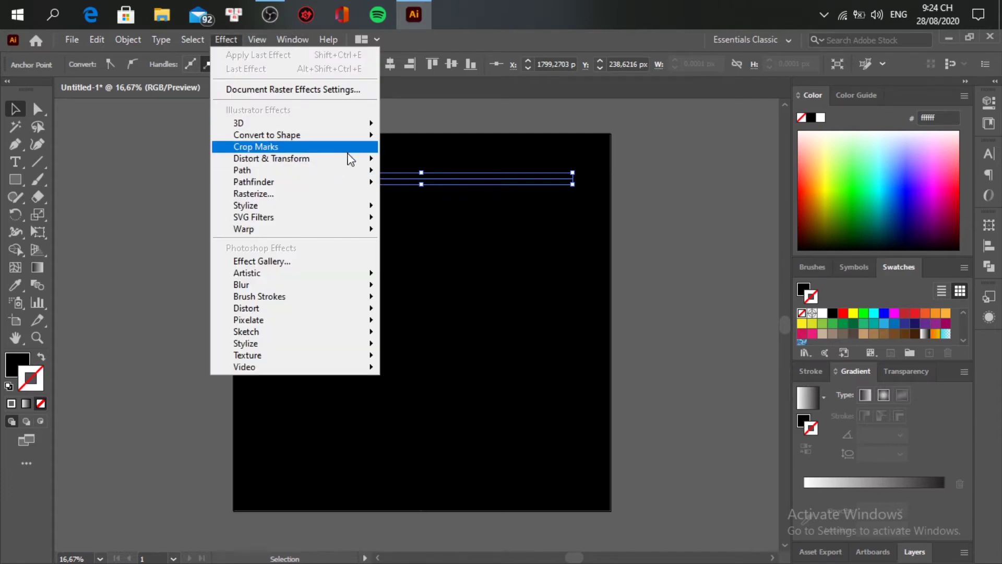
mouse_move(351, 159)
left_click(422, 210)
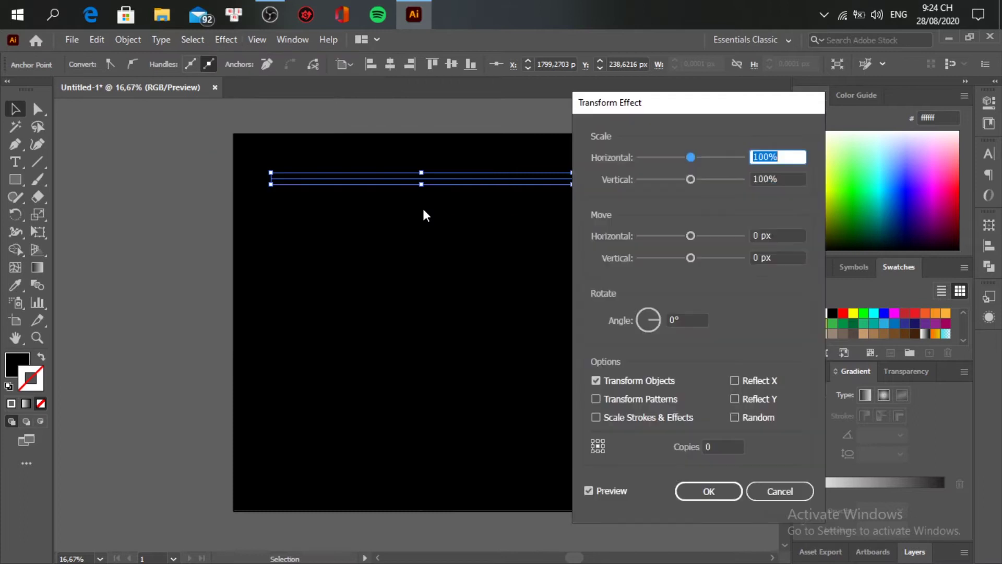
left_click_drag(688, 108, 706, 108)
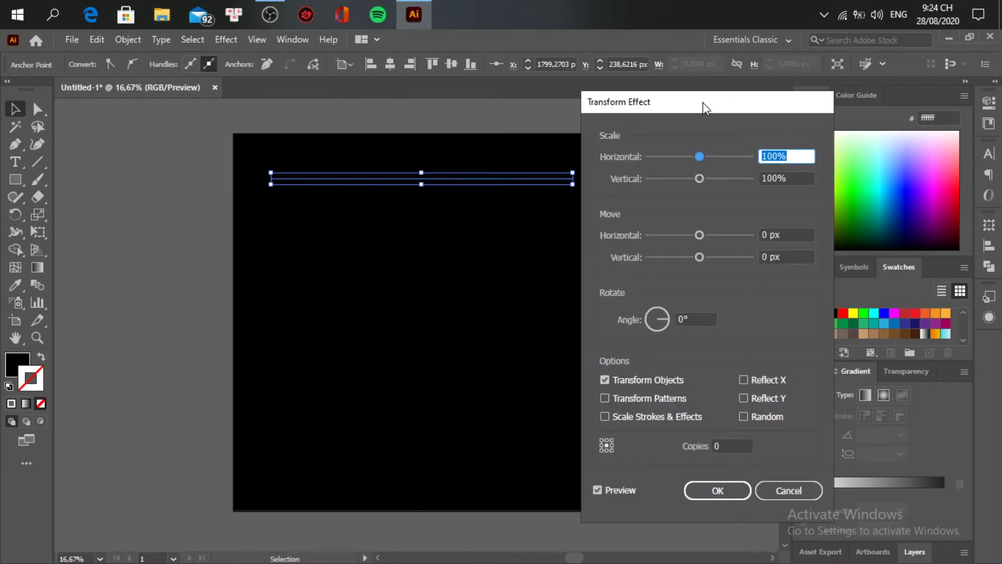
left_click(730, 445)
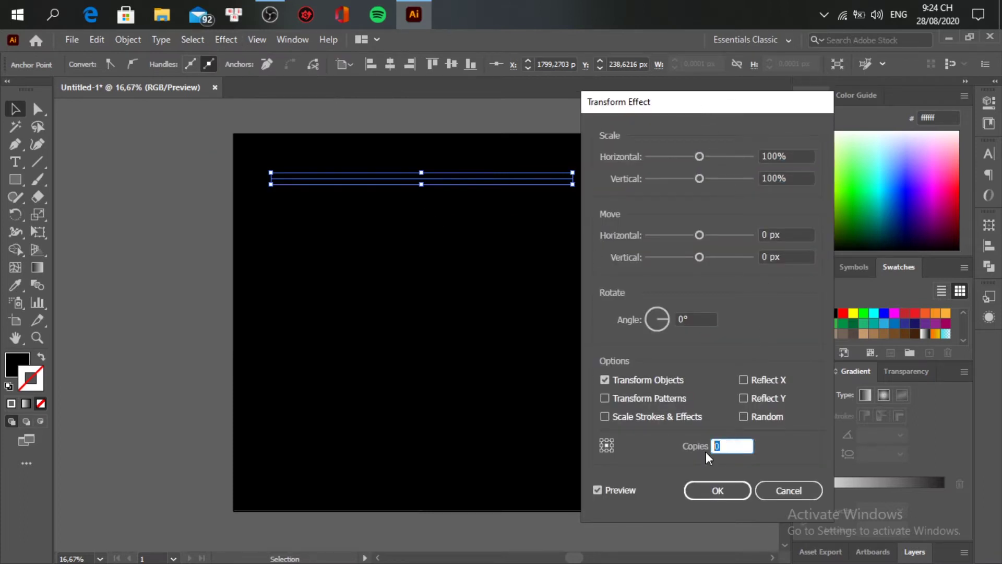
left_click(699, 256)
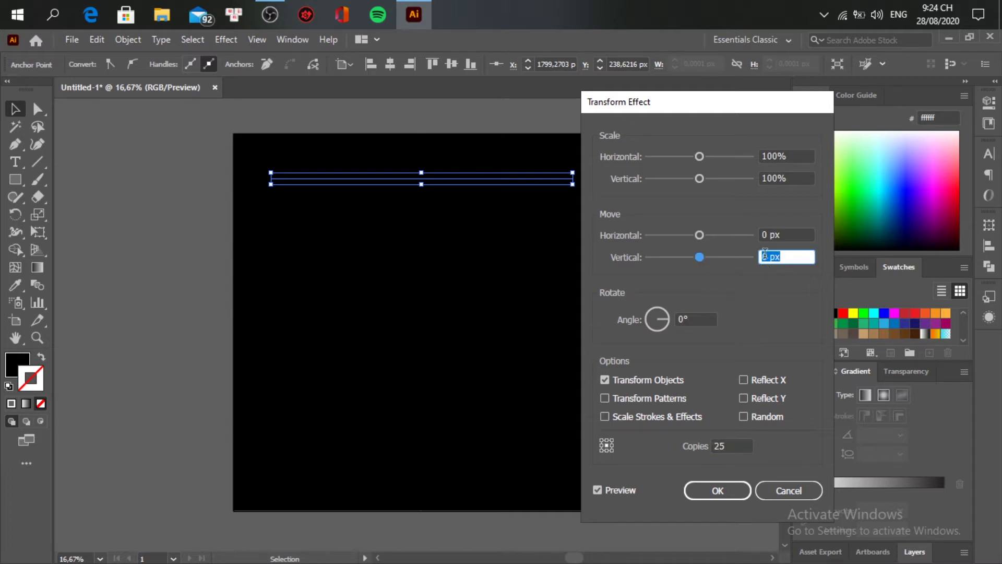
left_click_drag(707, 252, 763, 256)
type("60")
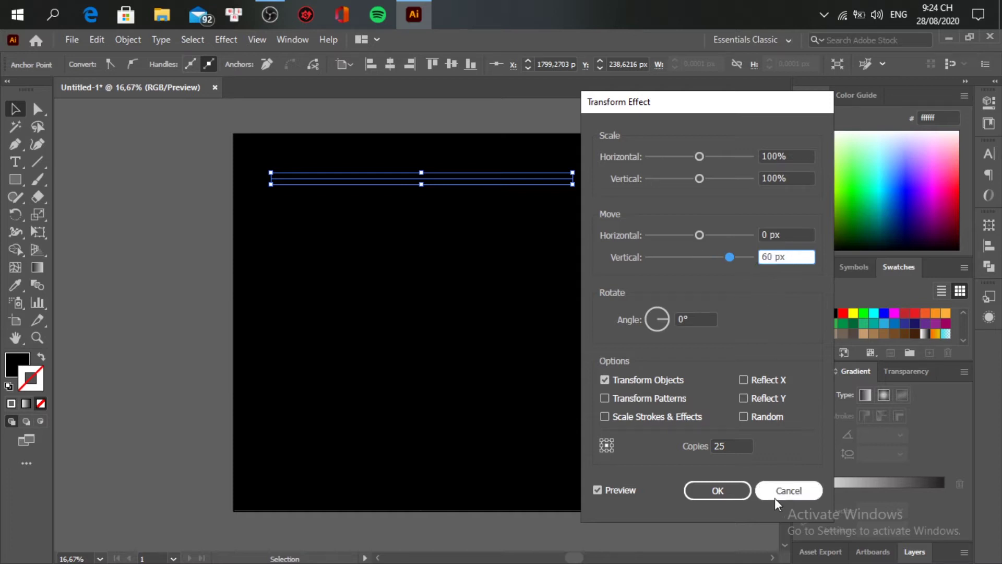
left_click(737, 494)
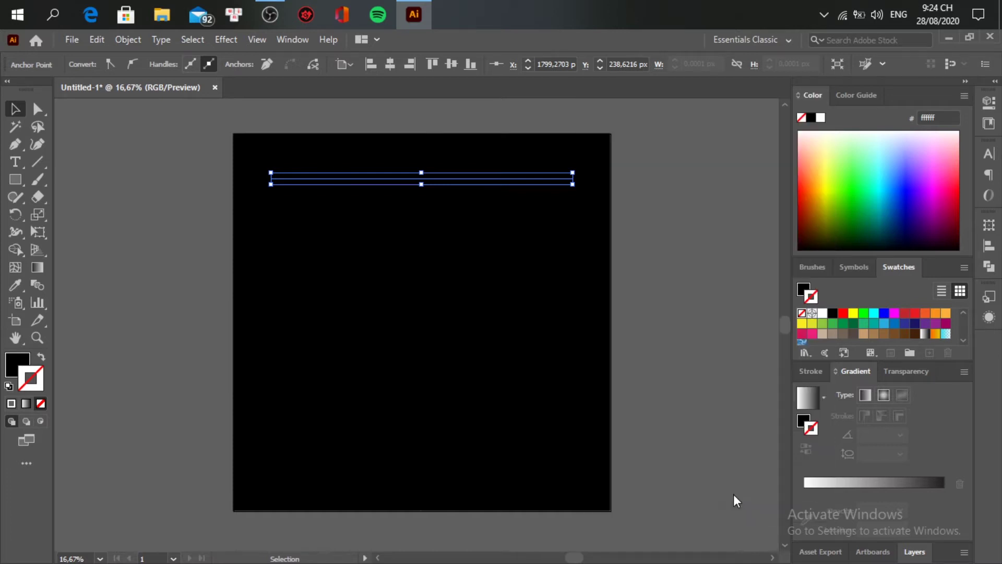
Make the line a compound path and give it a white stroke with no fill.
right_click(512, 185)
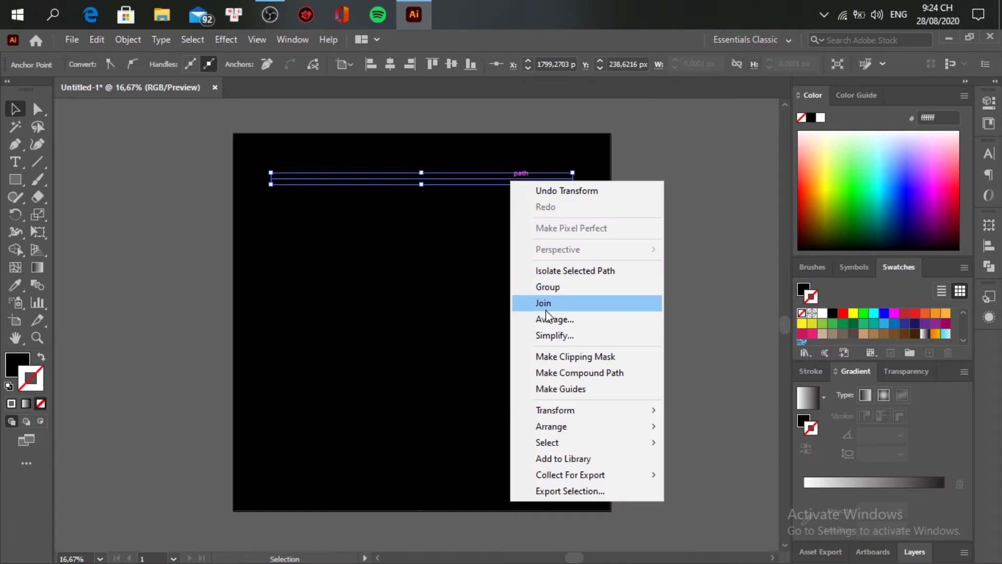
left_click(557, 373)
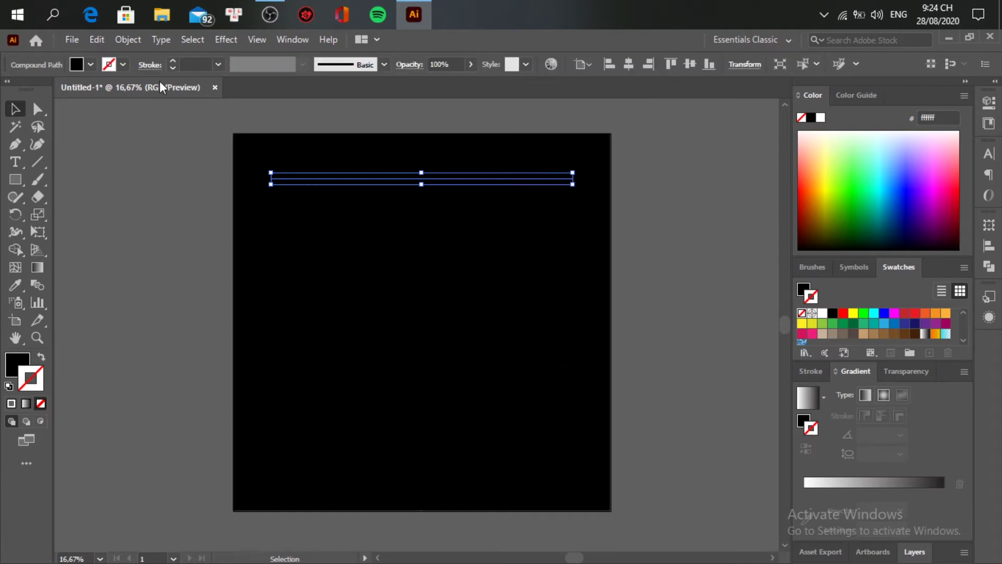
left_click(118, 61)
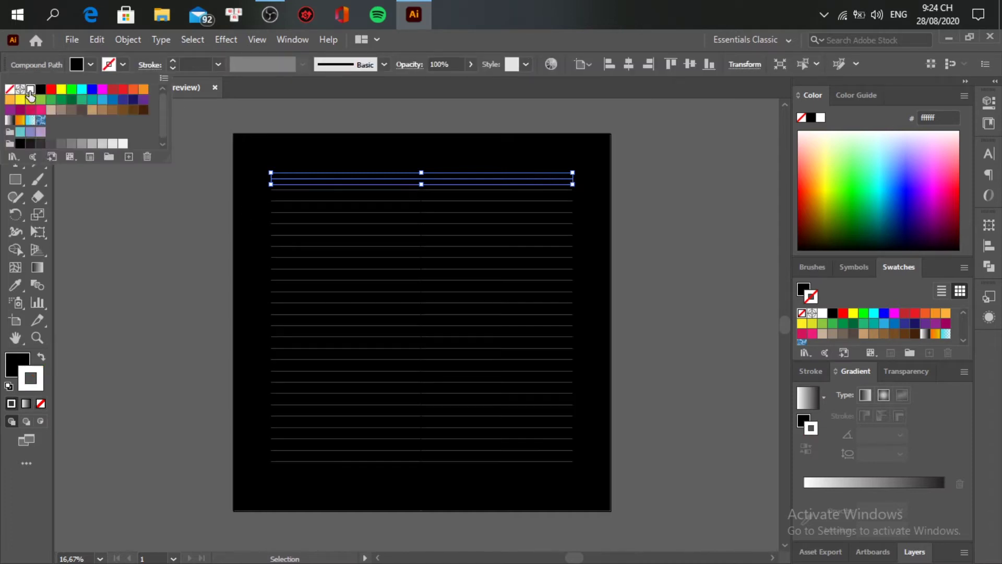
left_click(30, 90)
left_click(88, 67)
left_click(79, 69)
left_click(9, 88)
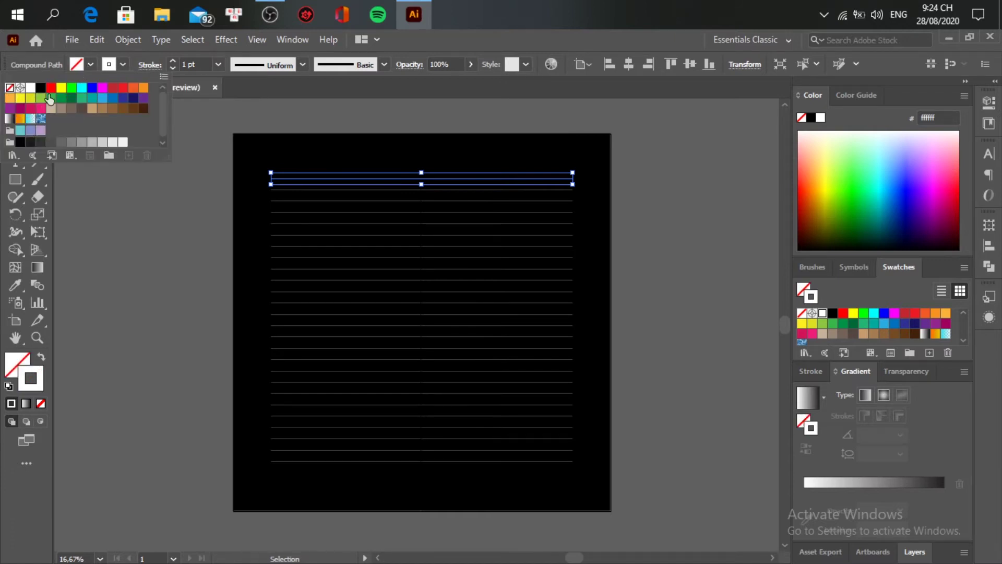
Set the stroke weight of the repeated lines to 10 pt.
left_click(187, 64)
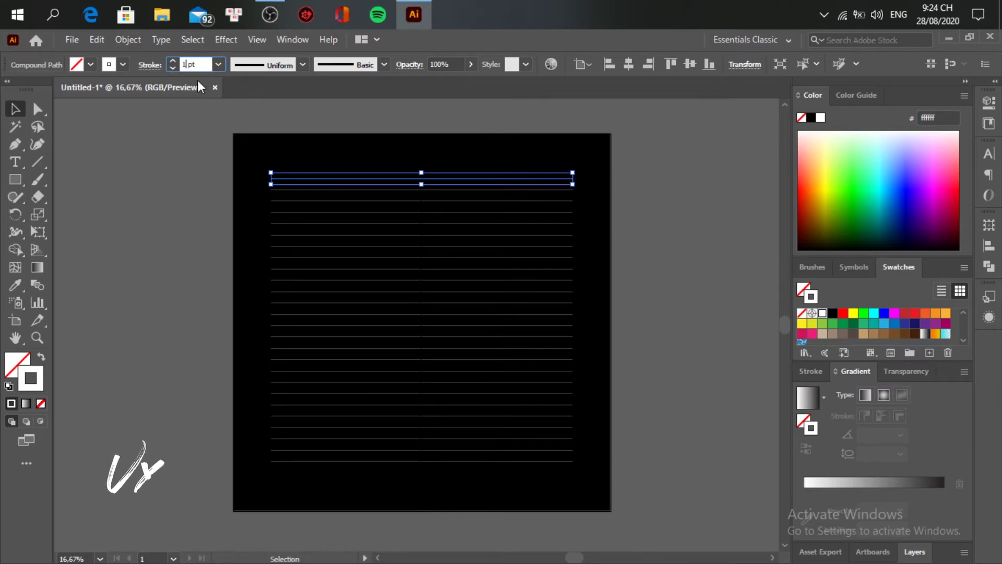
type("0")
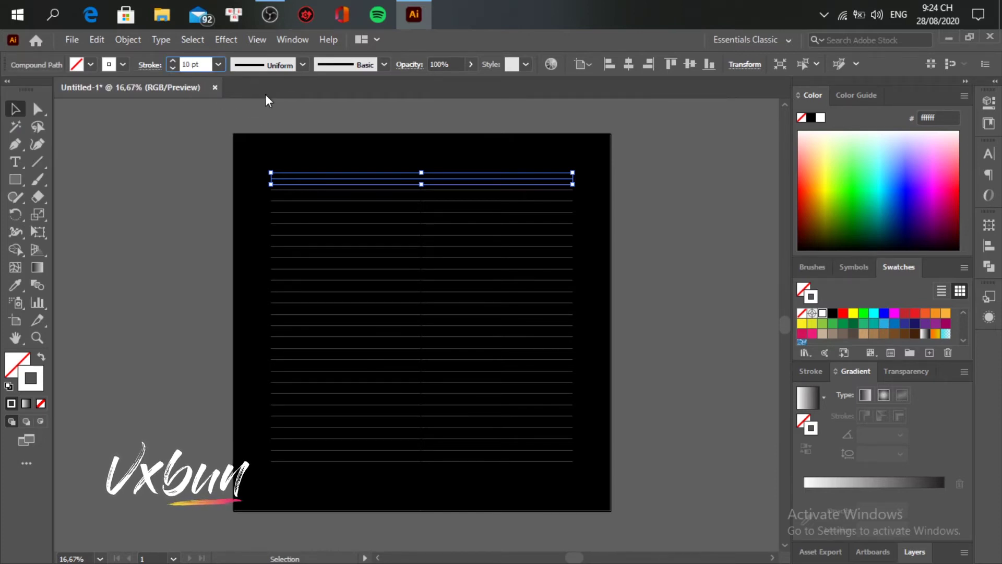
key("Return")
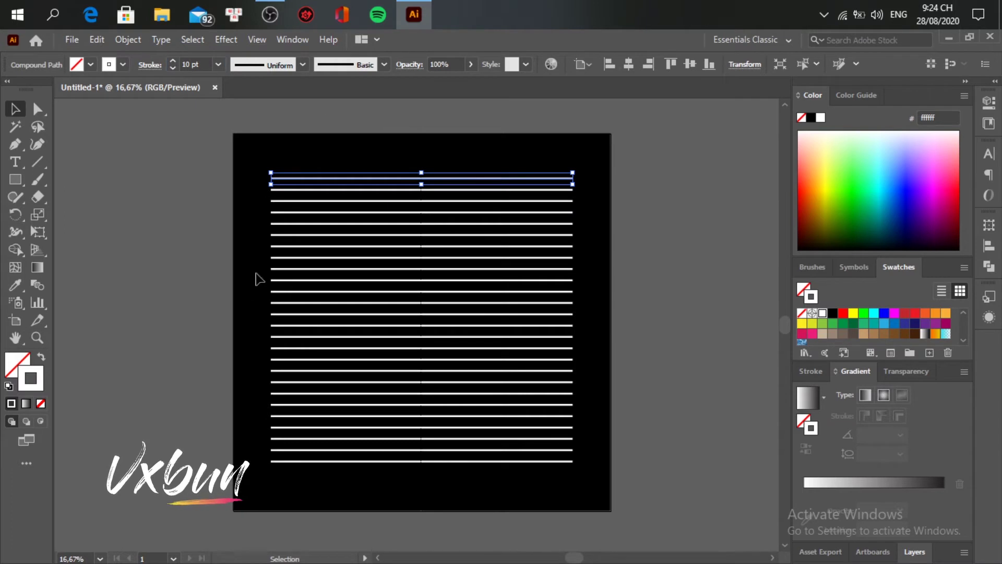
Expand the appearance of the repeated lines and shift the resulting group slightly right and down on the black square.
left_click(353, 185)
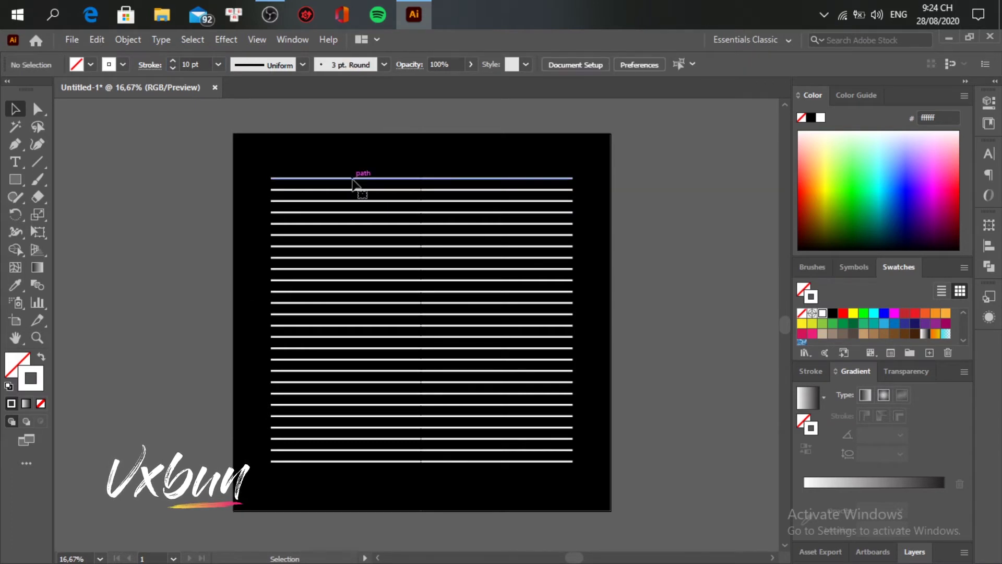
left_click(357, 179)
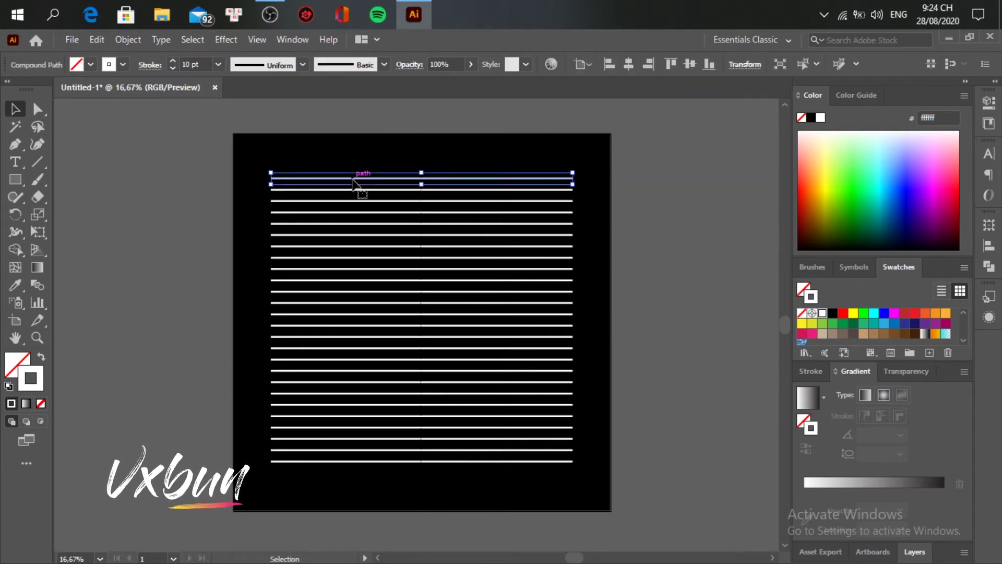
left_click(133, 42)
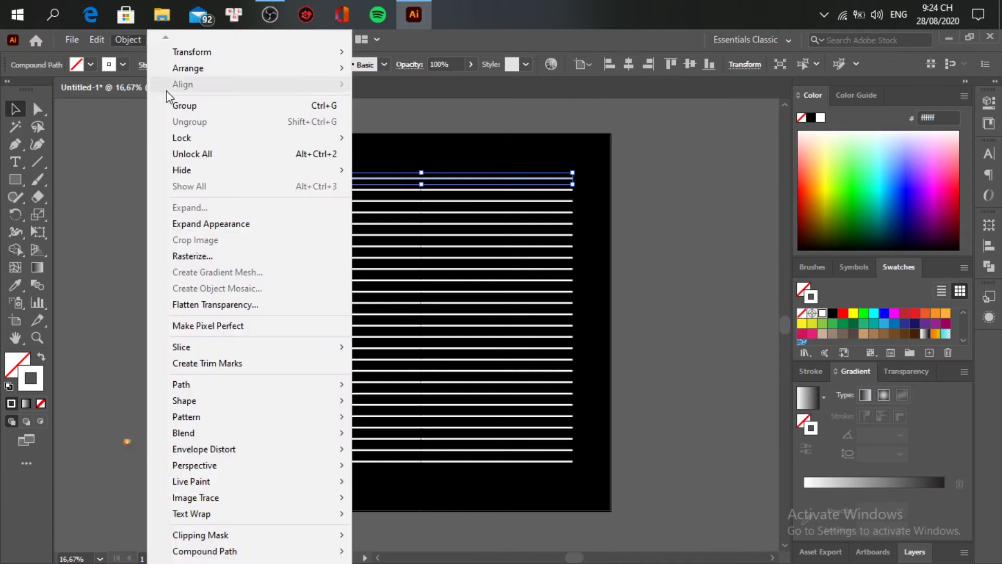
left_click(294, 225)
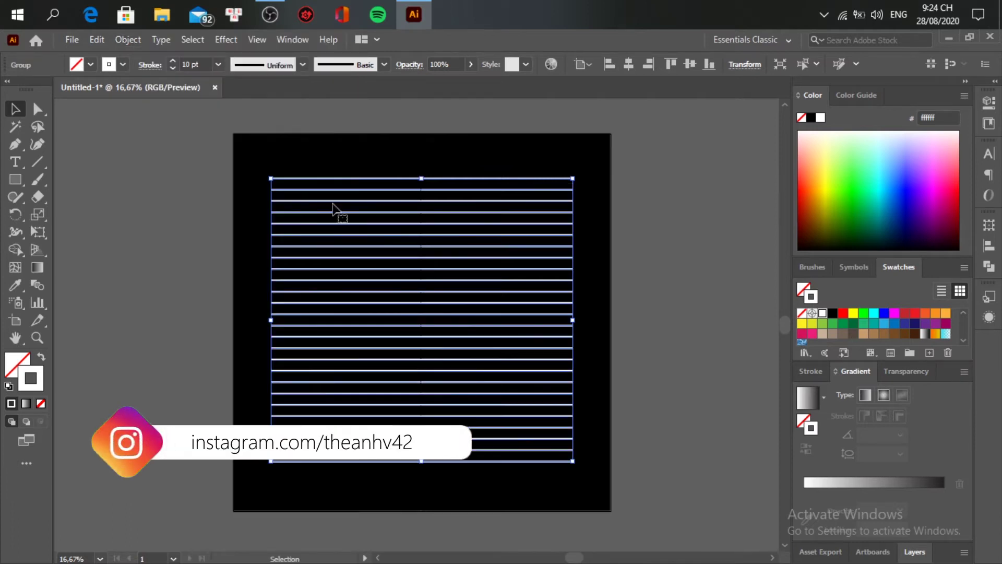
left_click_drag(343, 183, 352, 186)
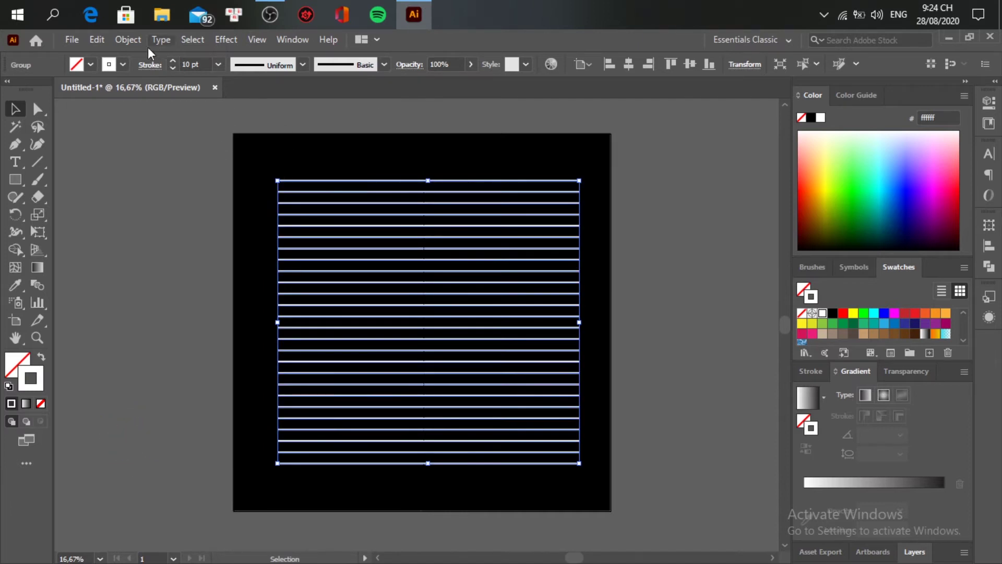
Apply an envelope mesh with 4 rows and 4 columns to the group of lines, with the preview on.
left_click(135, 45)
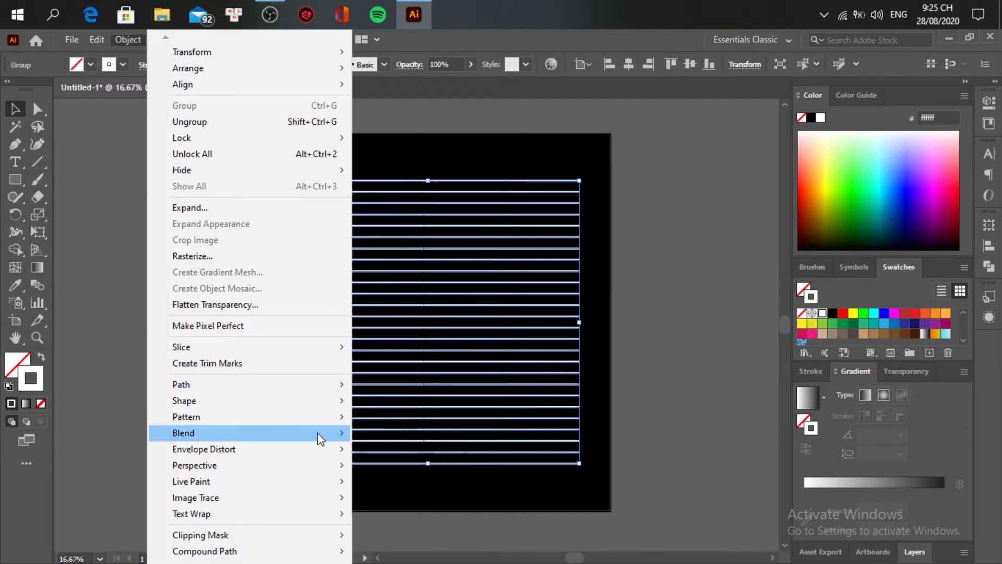
mouse_move(328, 453)
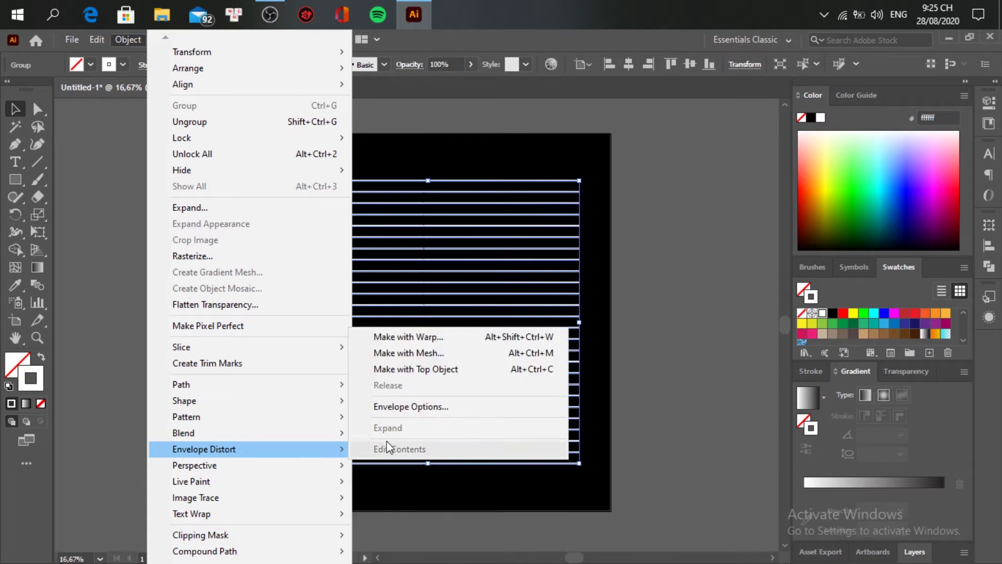
left_click(421, 353)
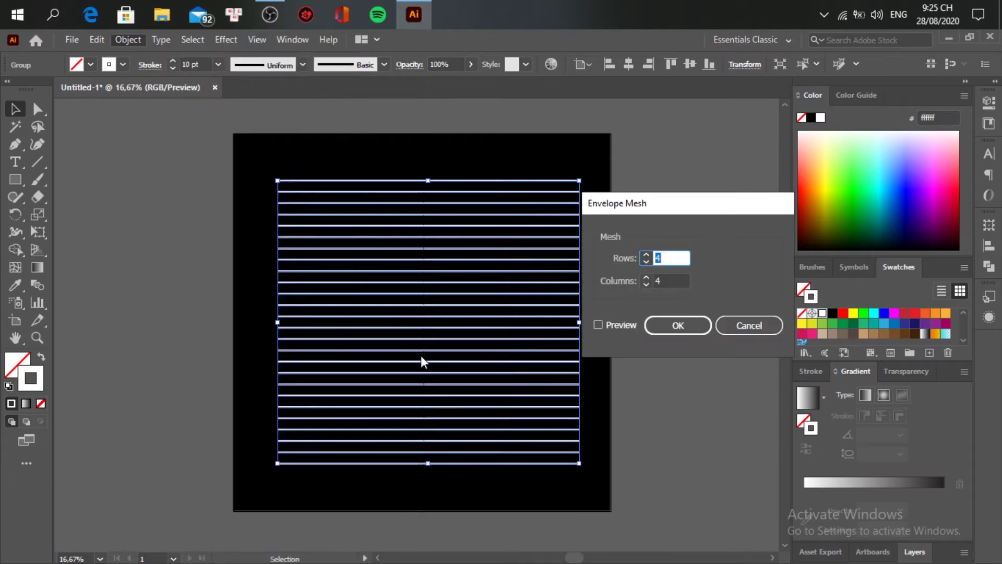
left_click(598, 325)
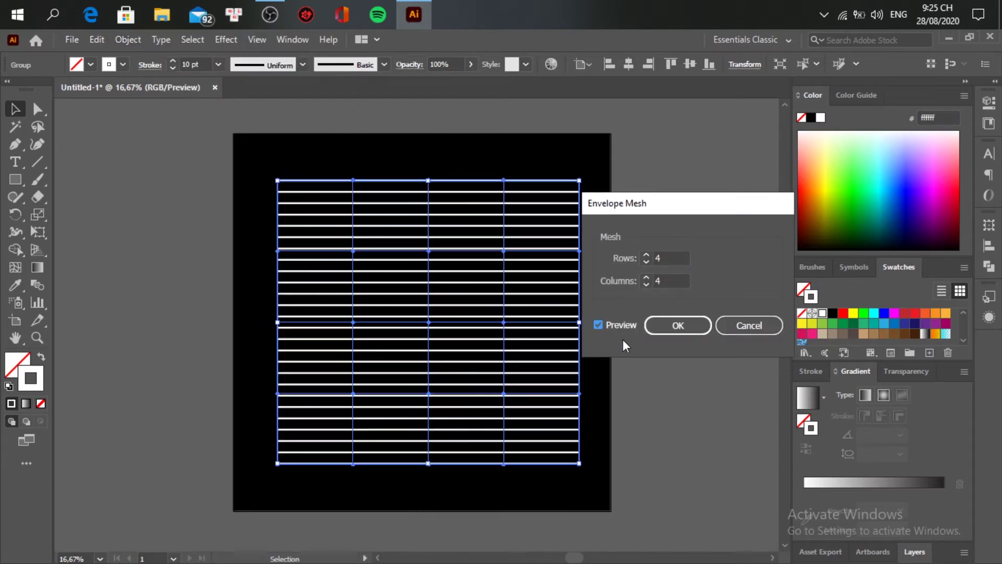
left_click(674, 327)
scroll(532, 340, "up", 1)
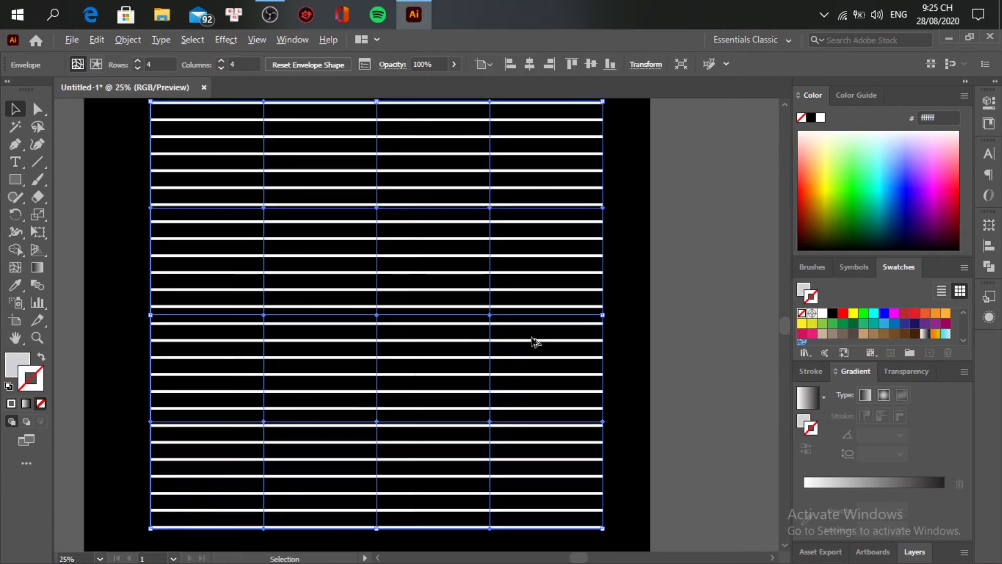
Shift the inner mesh points slightly: raise the two left ones, lower the two right ones and nudge the centre one left.
left_click_drag(490, 331, 507, 347)
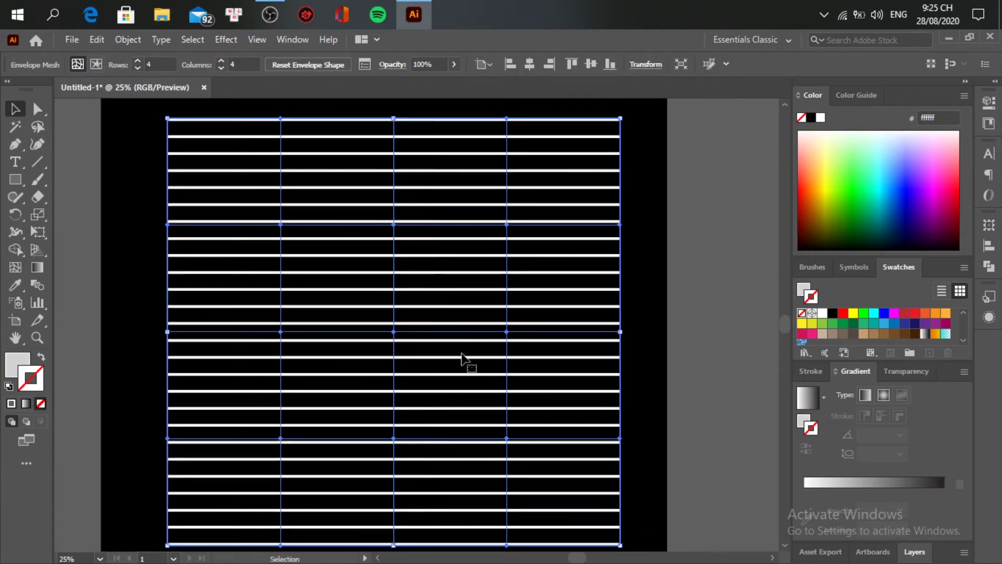
key("a")
left_click_drag(286, 440, 293, 430)
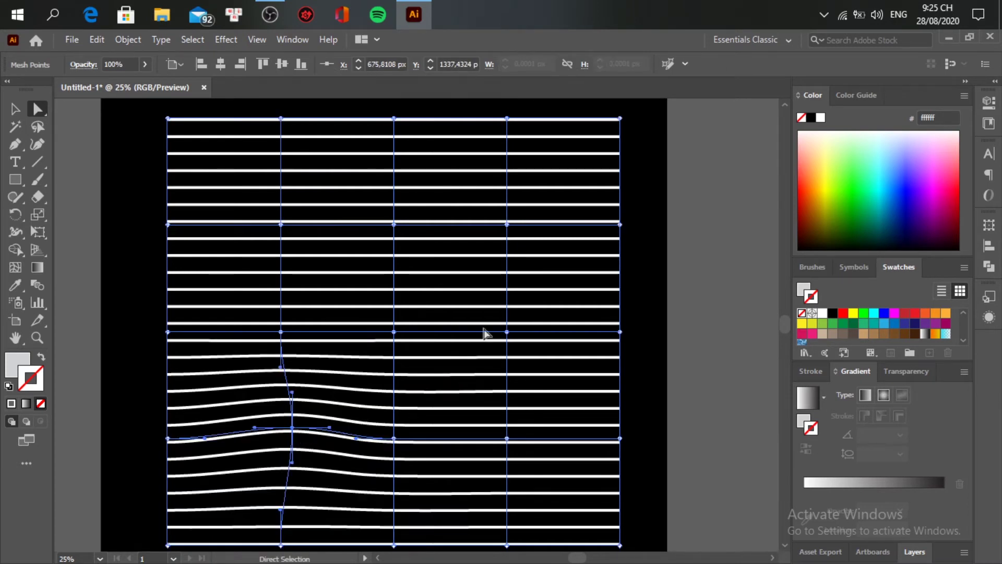
left_click_drag(507, 225, 497, 237)
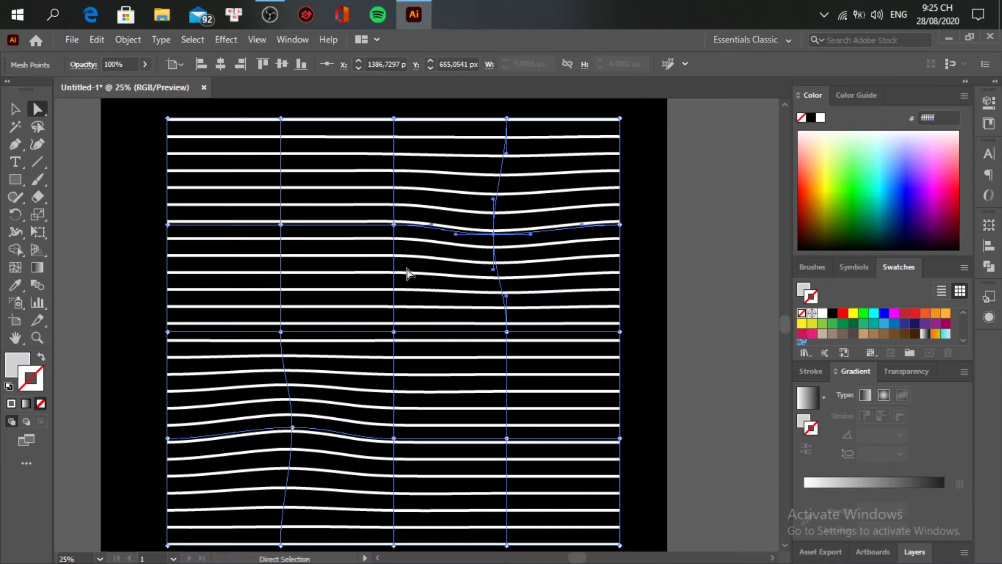
left_click_drag(282, 228, 277, 214)
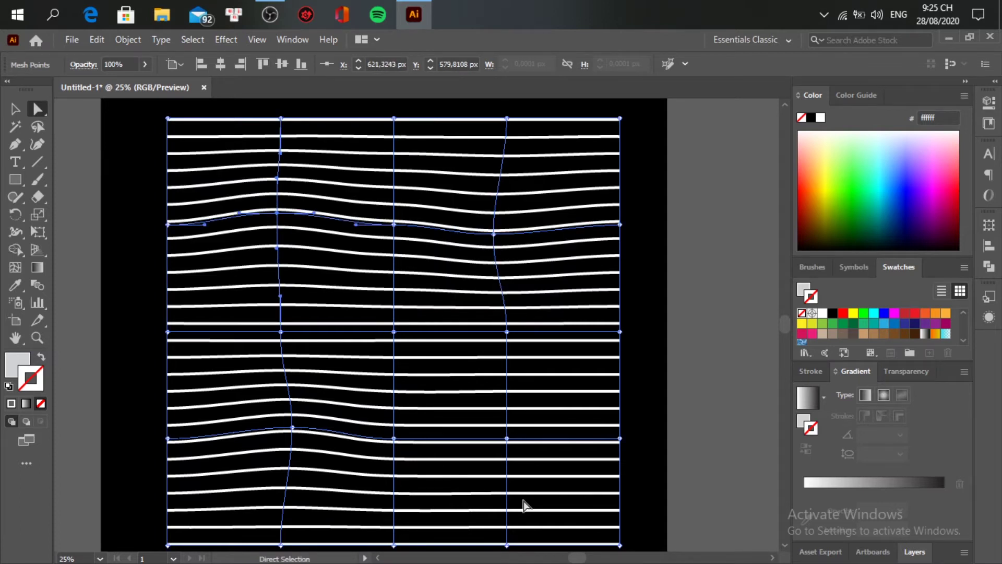
left_click_drag(508, 445, 512, 456)
left_click_drag(393, 332, 387, 332)
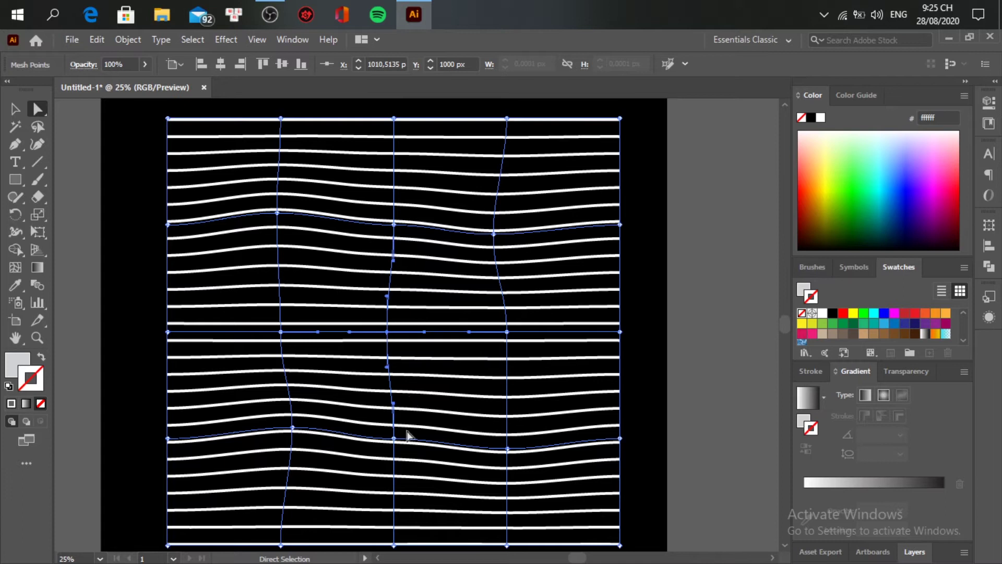
Move the upper side-edge mesh points slightly inward, raise the second point of the top edge and lower its fourth.
left_click(167, 225)
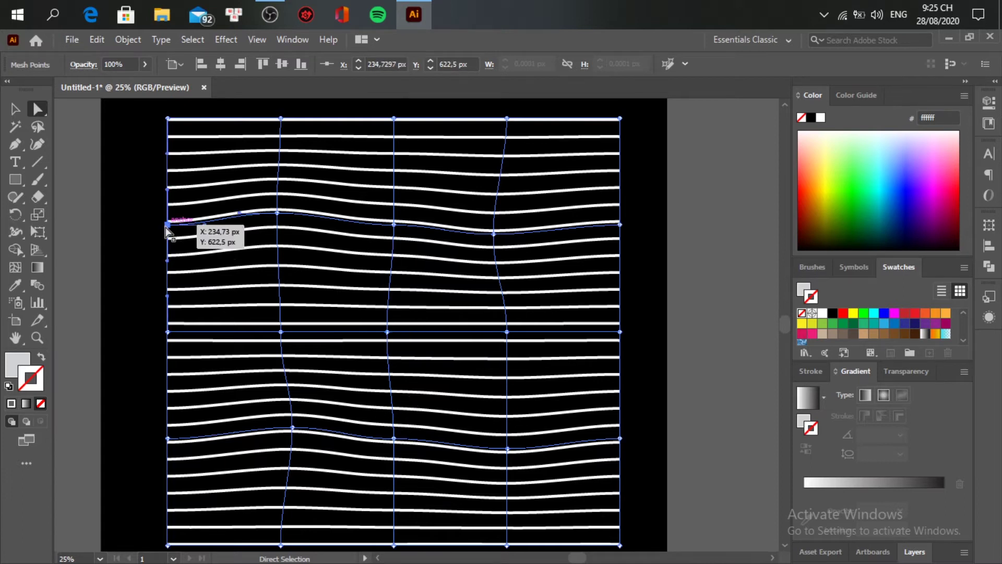
left_click_drag(168, 224, 173, 226)
left_click(281, 118)
left_click_drag(281, 118, 280, 112)
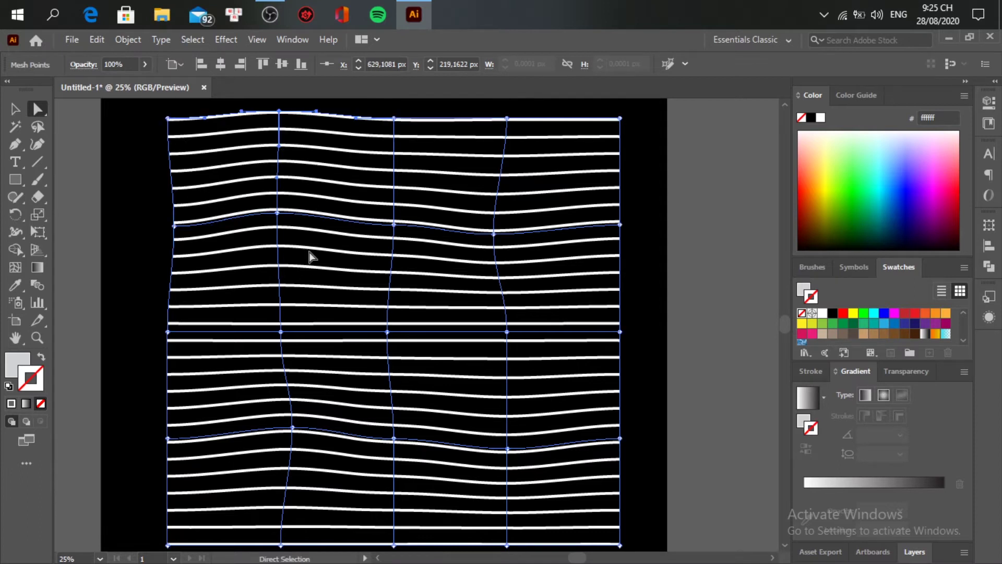
left_click(507, 119)
left_click_drag(507, 119, 507, 126)
left_click_drag(620, 225, 614, 227)
Pull the lower left-edge mesh point outward, raise the bottom edge's second point and lower its fourth, and deselect the mesh.
scroll(553, 313, "down", 3)
scroll(553, 313, "left", 2)
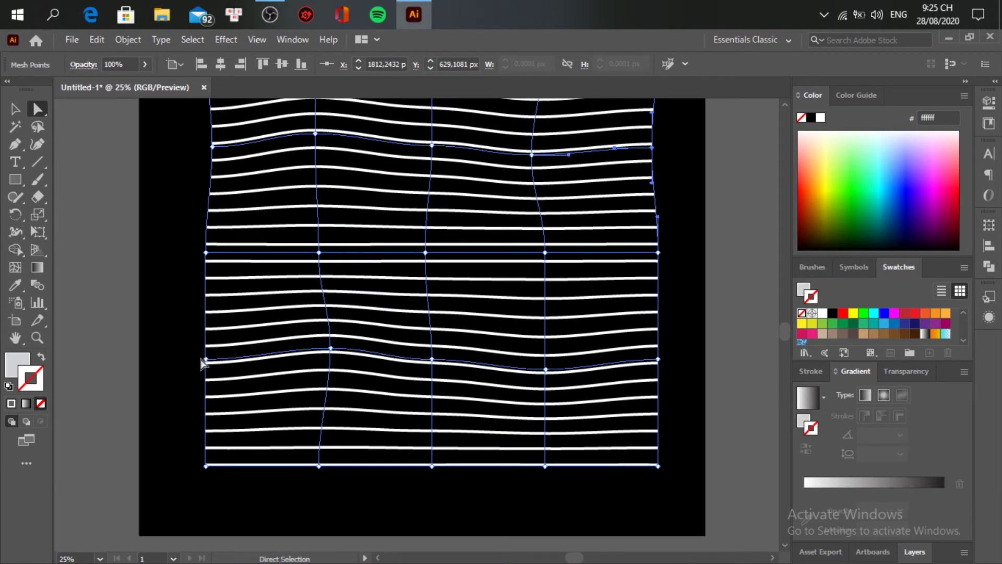
left_click_drag(201, 360, 197, 360)
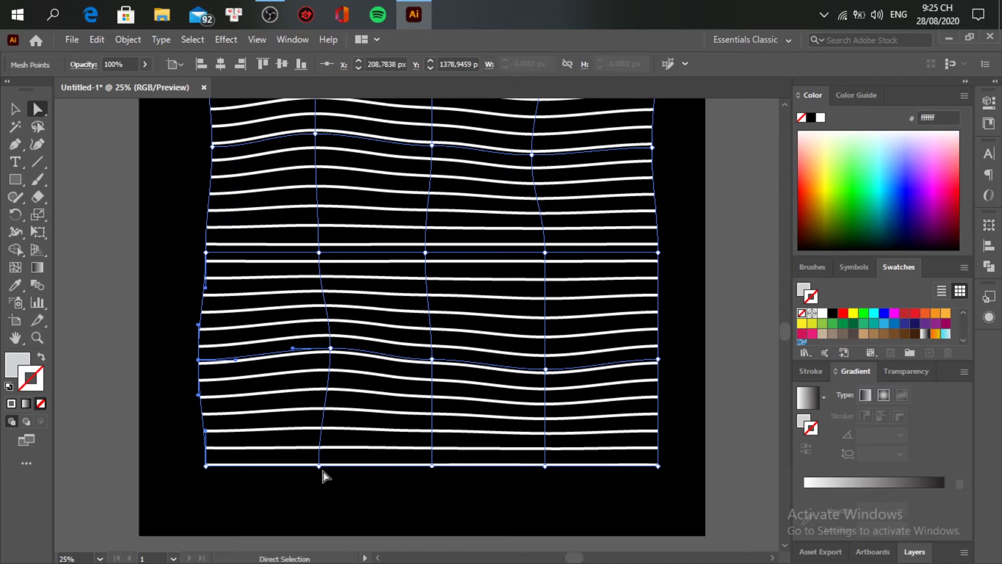
scroll(342, 376, "up", 1)
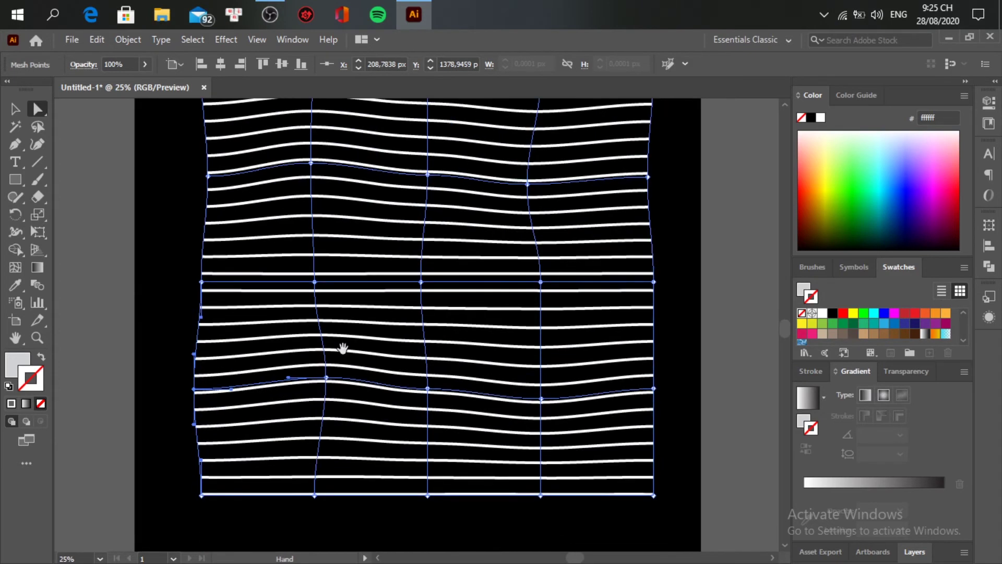
mouse_move(315, 495)
left_mouse_down()
mouse_move(319, 470)
mouse_move(316, 485)
left_mouse_up()
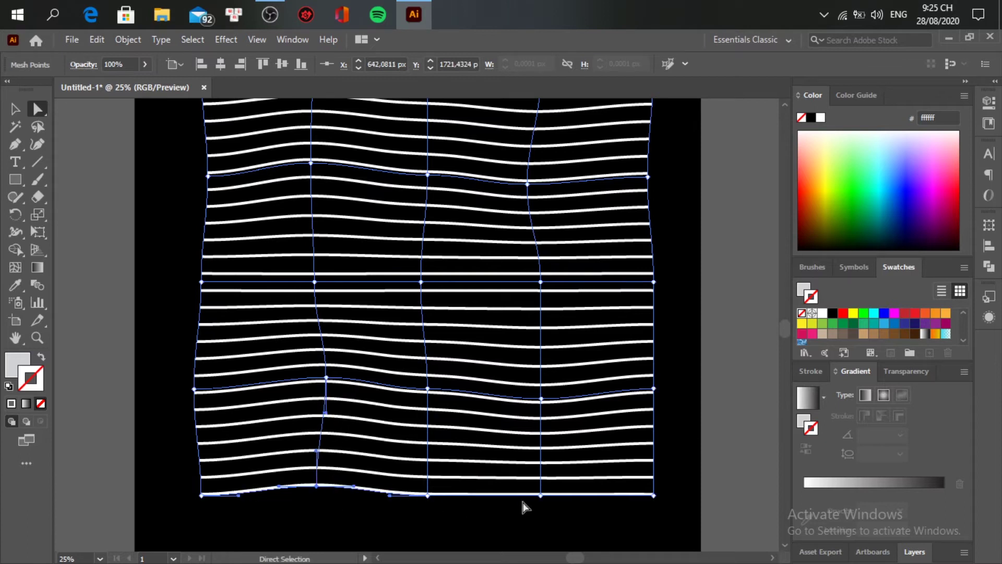
left_click_drag(540, 495, 538, 505)
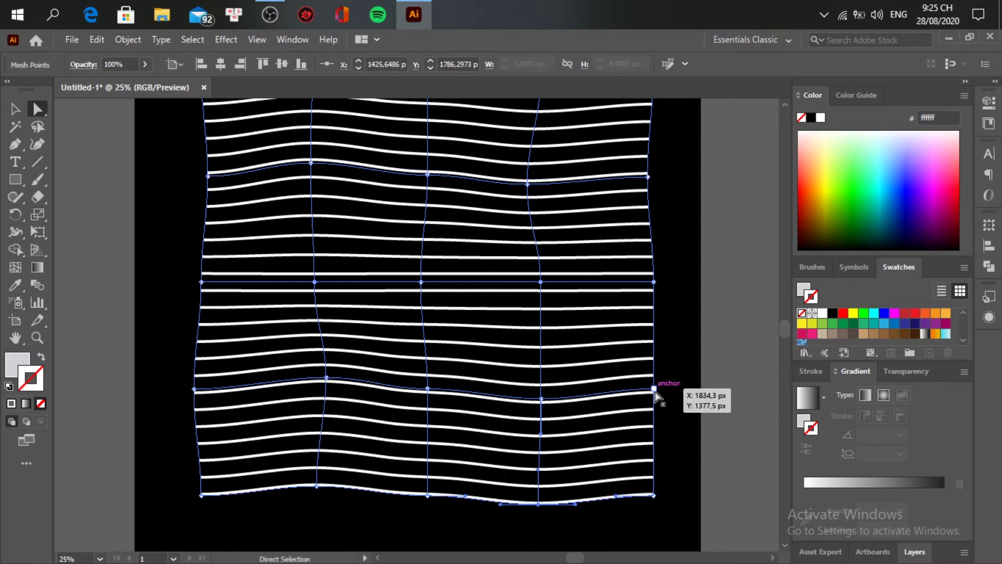
scroll(566, 356, "down", 2, "alt")
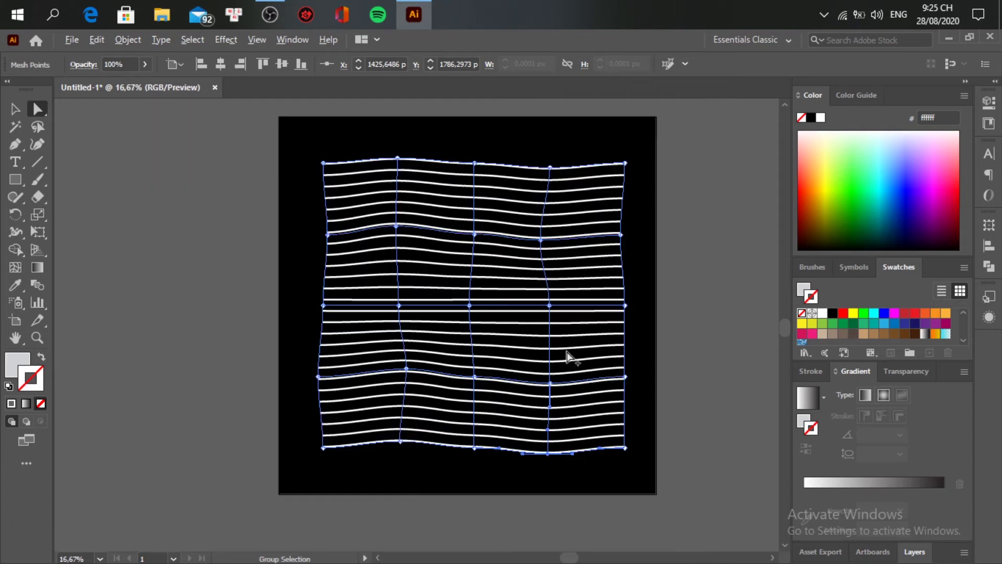
scroll(564, 365, "up", 1, "alt")
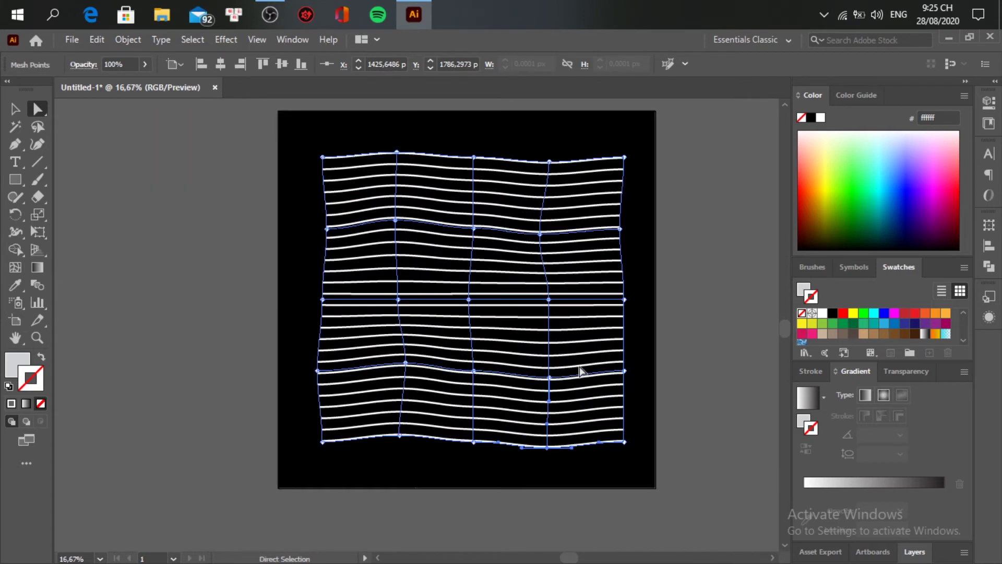
key("v")
left_click(666, 304)
scroll(637, 314, "up", 1, "alt")
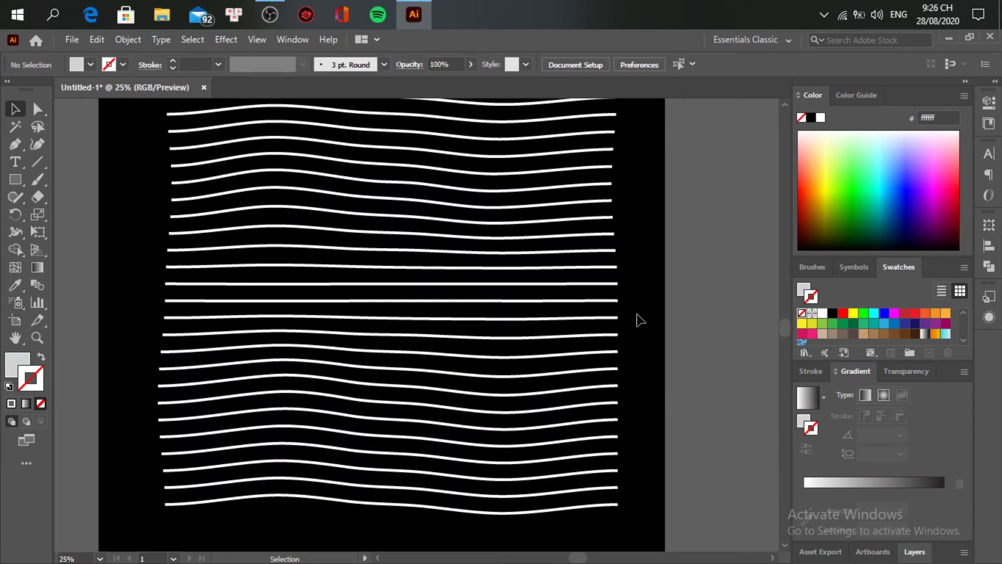
left_click_drag(636, 314, 598, 328)
scroll(598, 343, "down", 1, "alt")
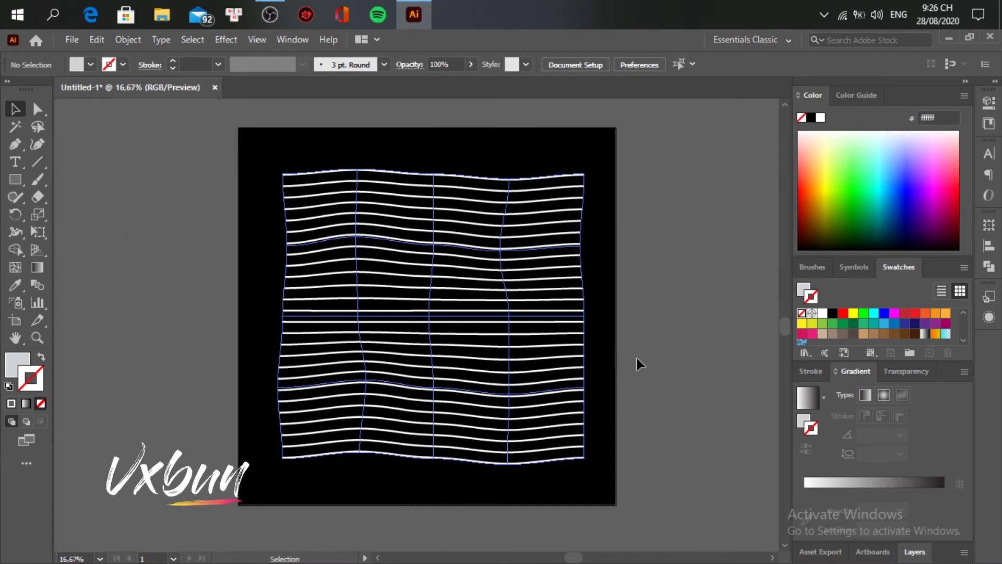
Switch to Photoshop and create a new 2000 x 2000 px RGB document at 144 pixels/inch.
left_click(953, 38)
double_click(734, 66)
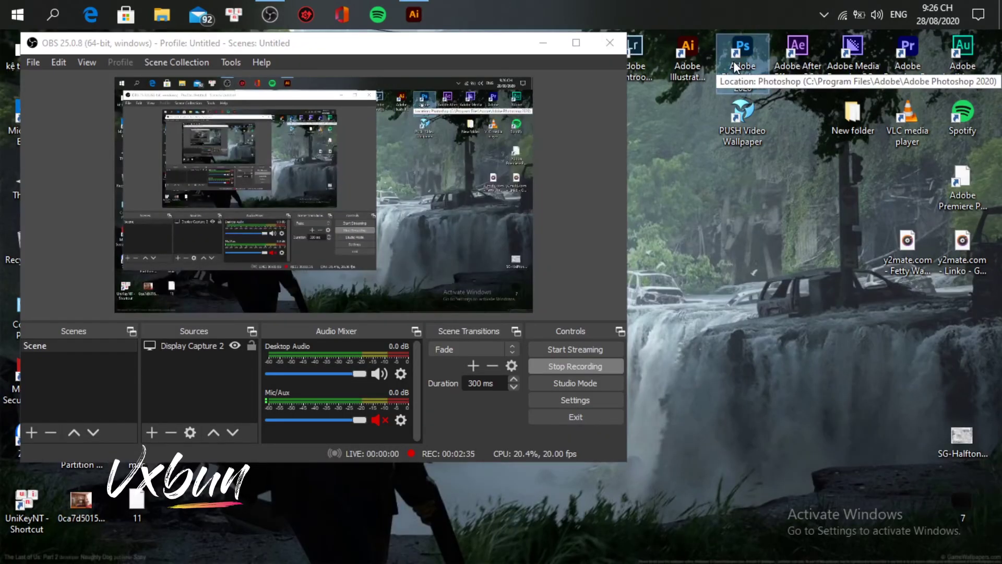
left_click(543, 43)
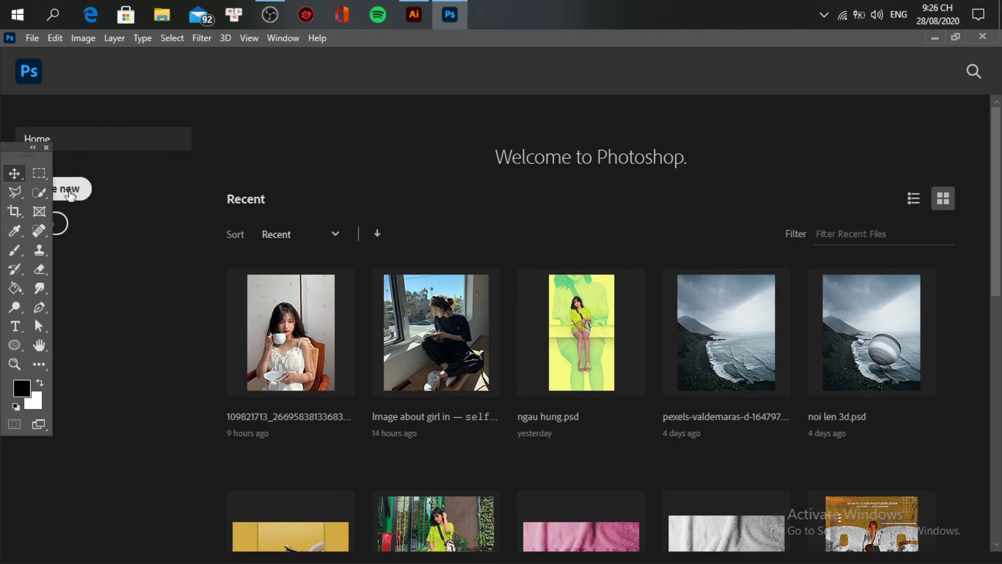
left_click(70, 194)
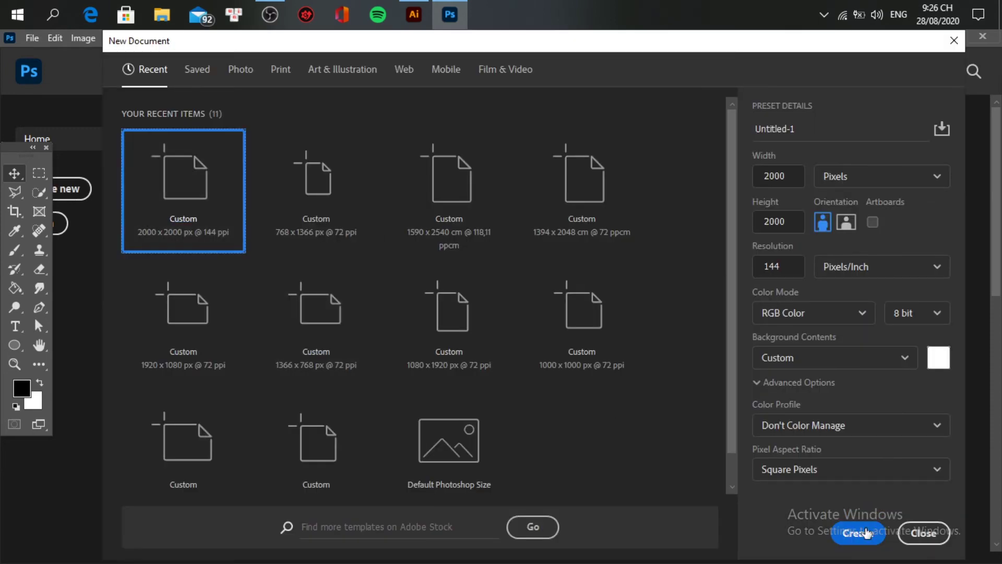
left_click(867, 533)
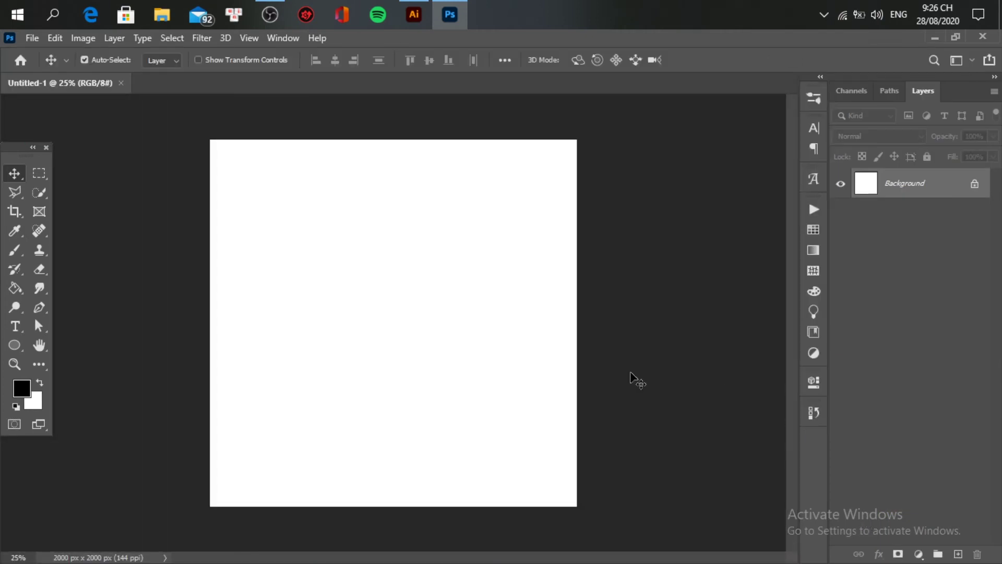
Fill the background with the black foreground color and add a new empty layer above it.
key("alt+Delete")
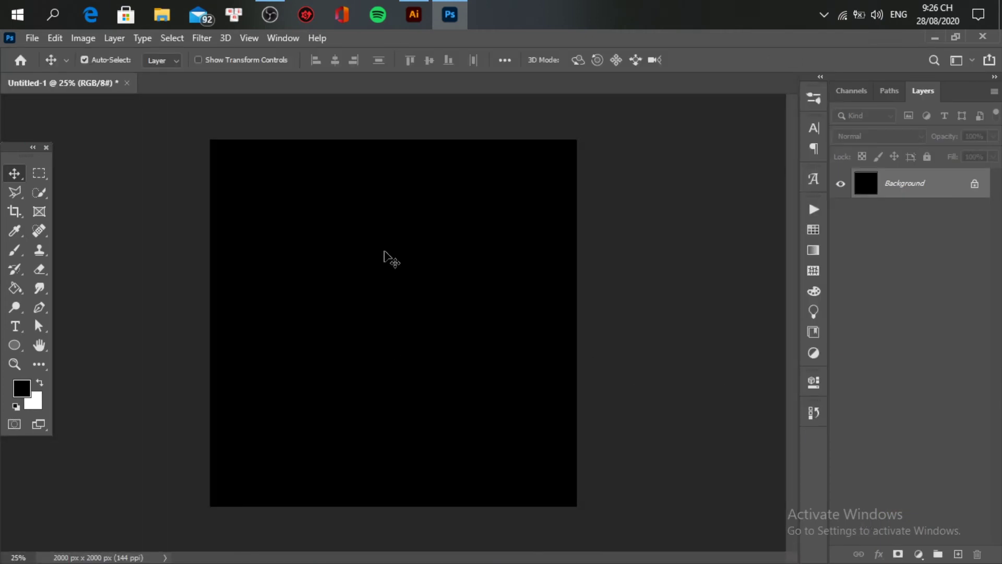
left_click(957, 552)
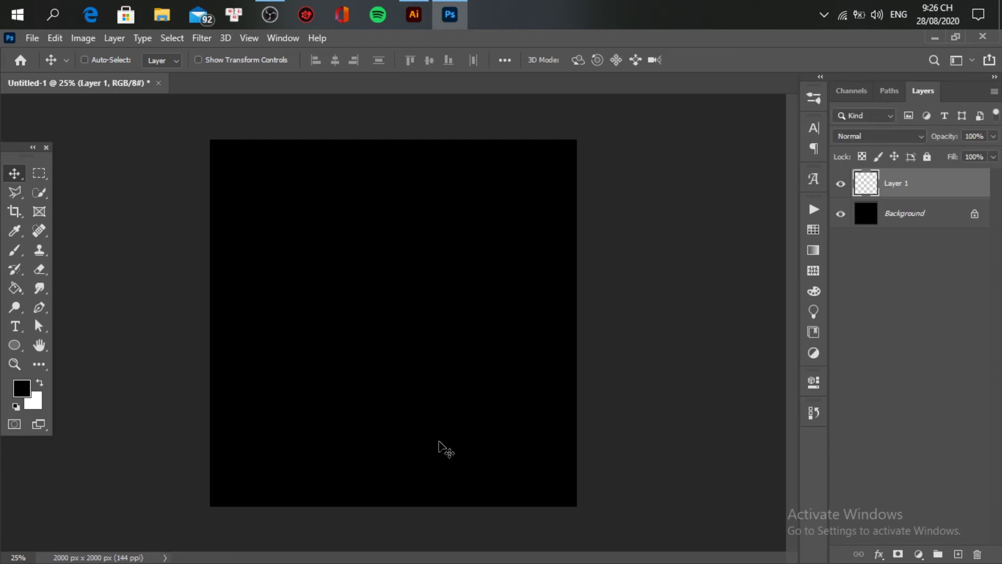
key("ctrl")
Switch back to Illustrator and copy the warped line group.
left_click(414, 14)
left_click(402, 353)
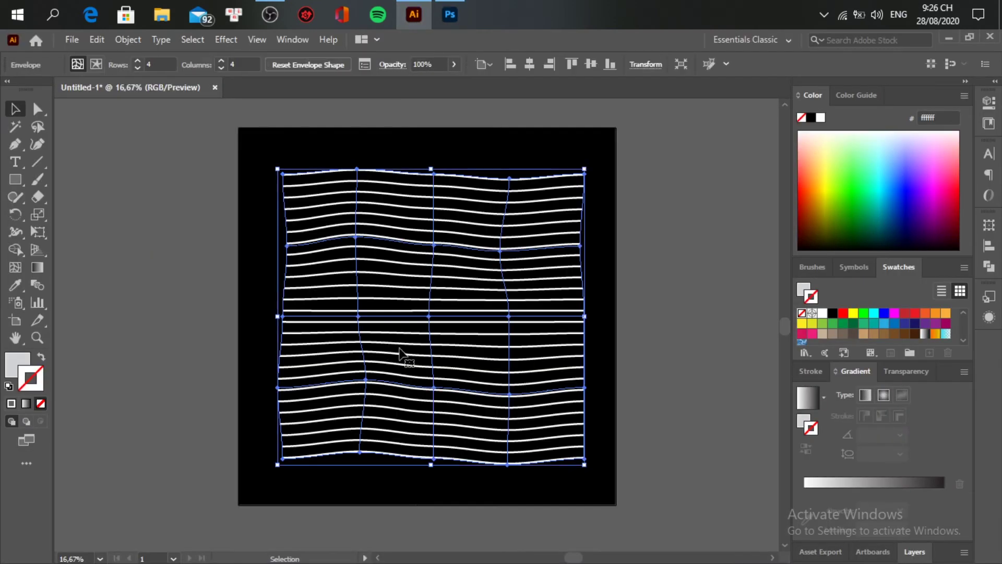
right_click(402, 354)
left_click(402, 354)
key("ctrl")
left_click(97, 40)
left_click(137, 111)
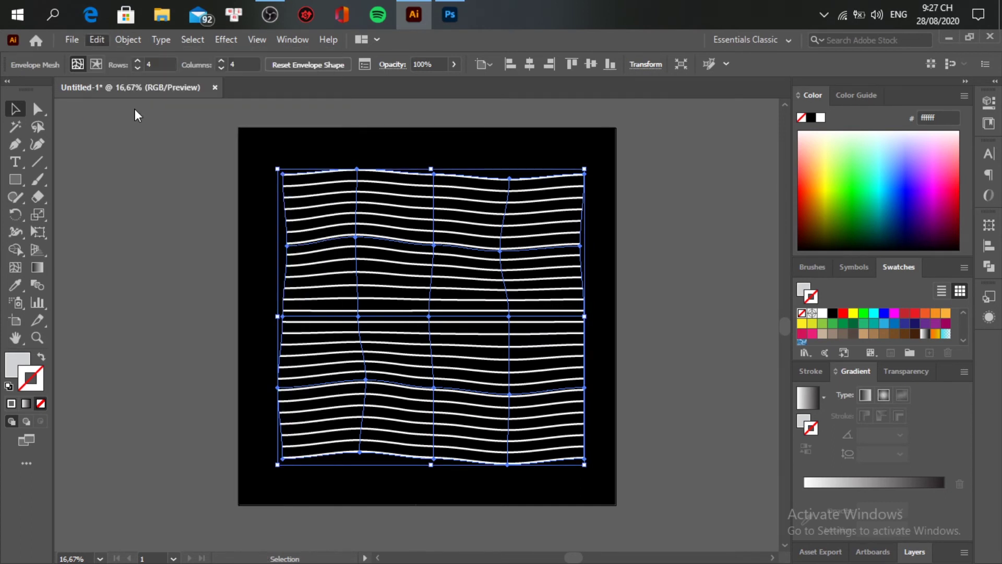
Paste the warped lines into the Photoshop document as a Smart Object, scale them down to leave a black margin, and close the Libraries panel.
left_click(464, 8)
key("ctrl+v")
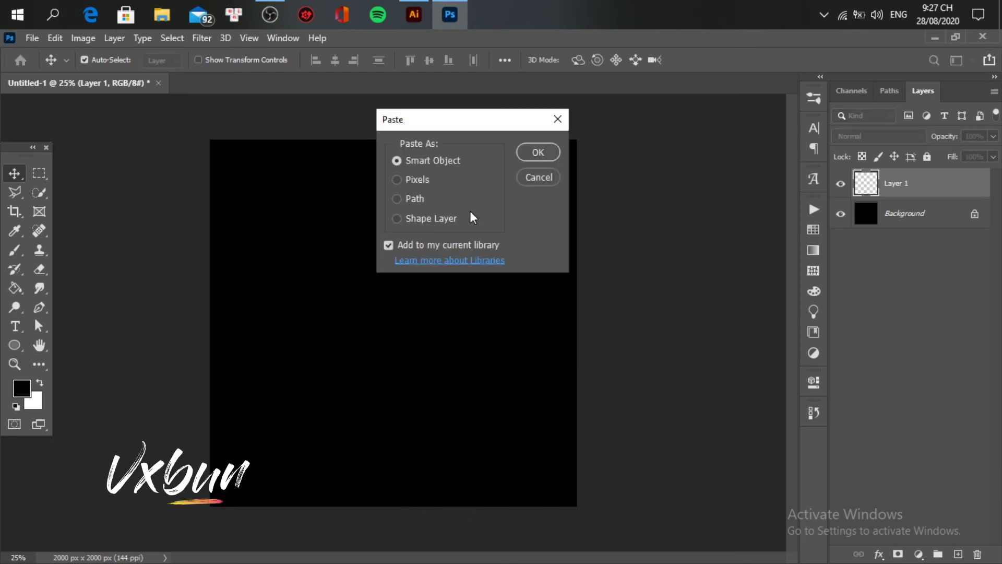
left_click(548, 152)
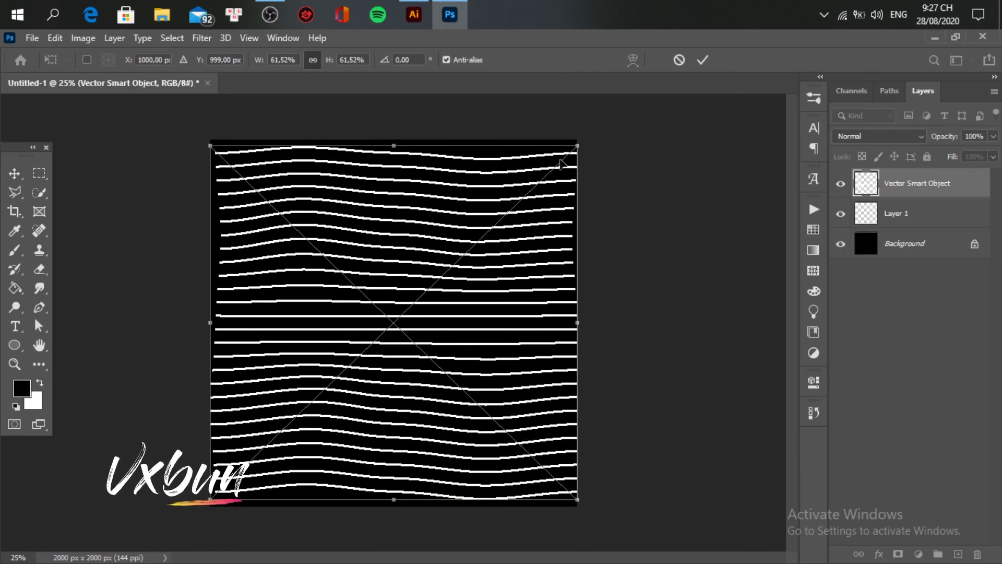
left_click_drag(575, 147, 545, 178)
left_click(702, 62)
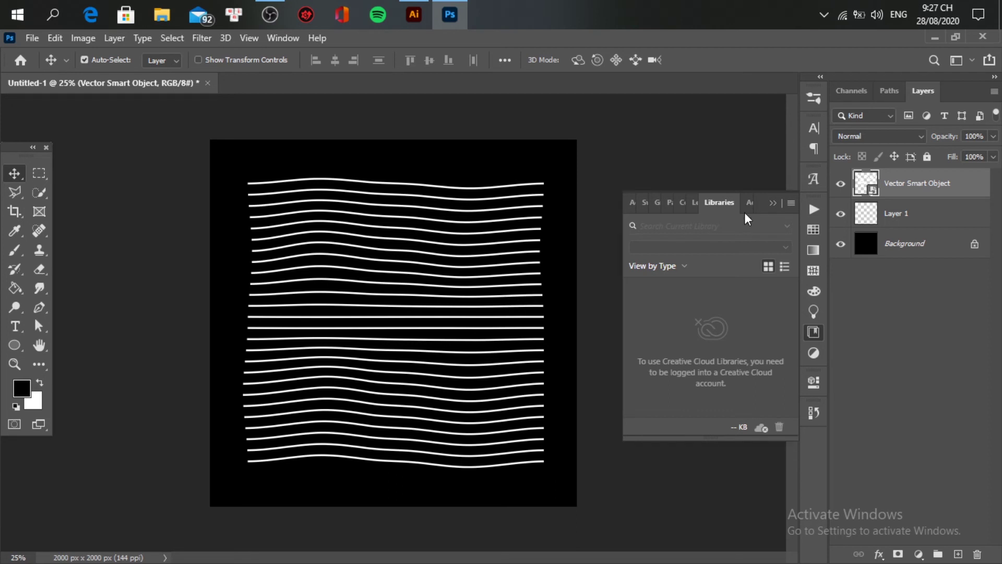
left_click(814, 332)
scroll(500, 370, "up", 1)
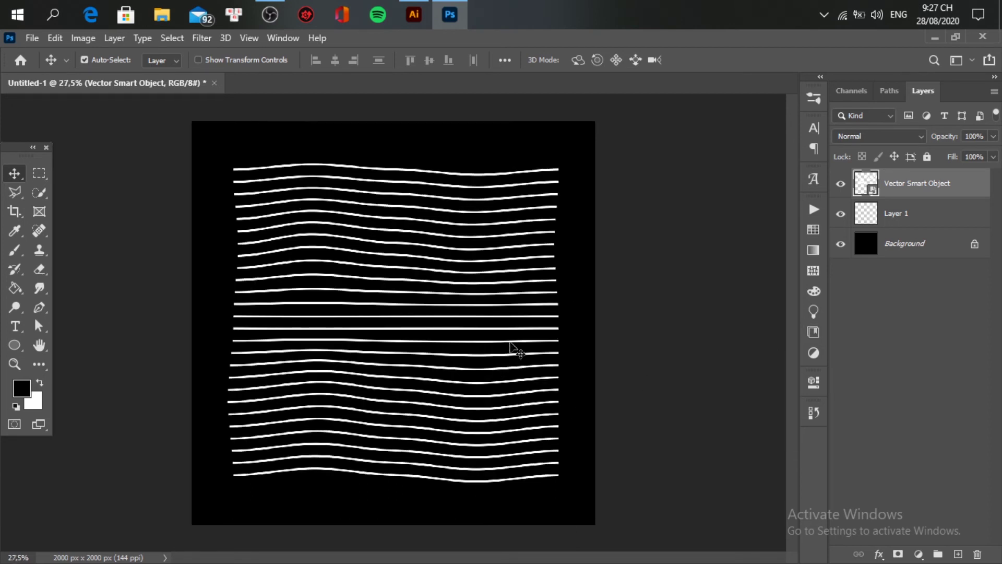
left_click(512, 339)
scroll(508, 343, "up", 1)
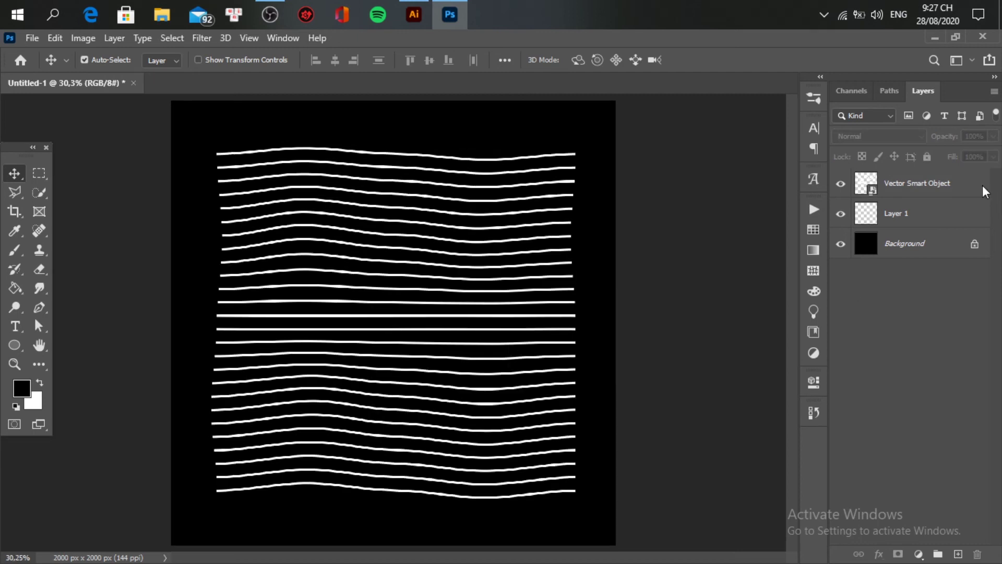
Add a Gradient Overlay effect to the Vector Smart Object layer and open its gradient for editing.
left_click(966, 190)
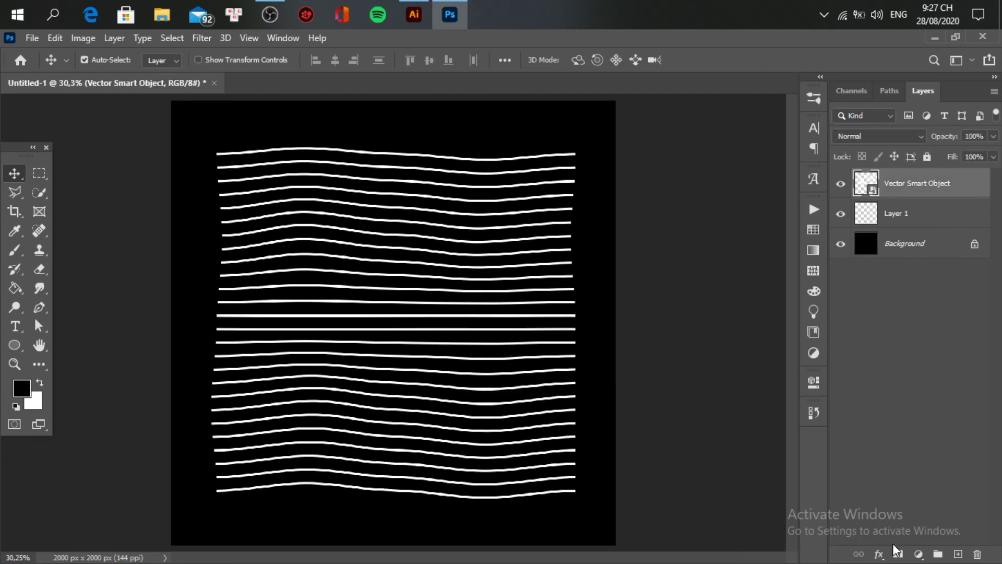
left_click(880, 555)
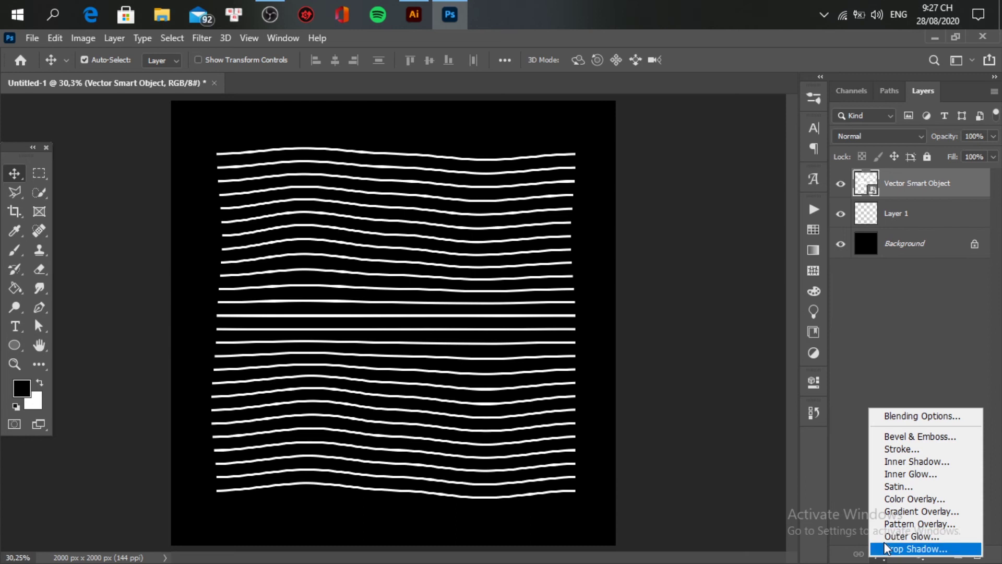
left_click(888, 510)
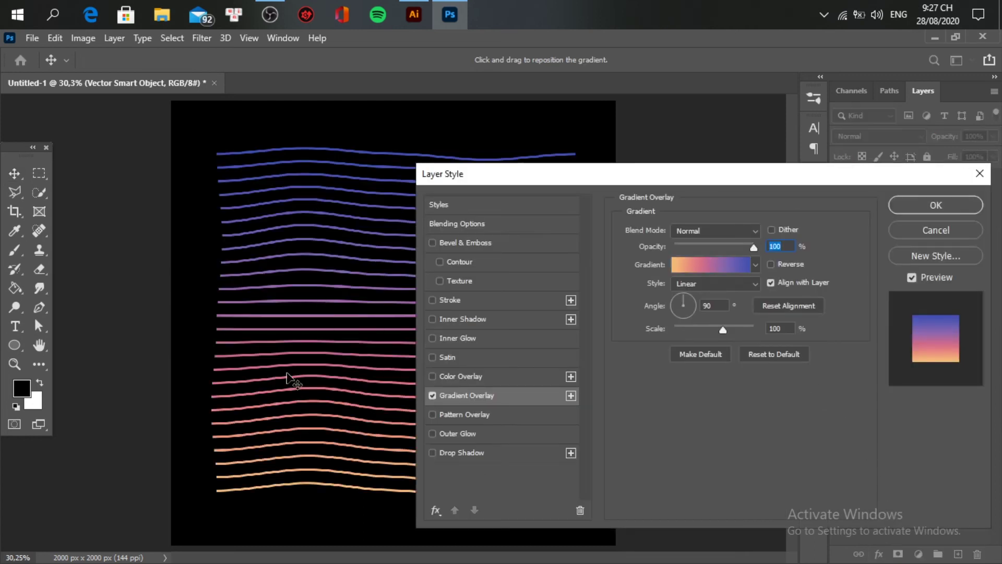
left_click_drag(717, 176, 731, 176)
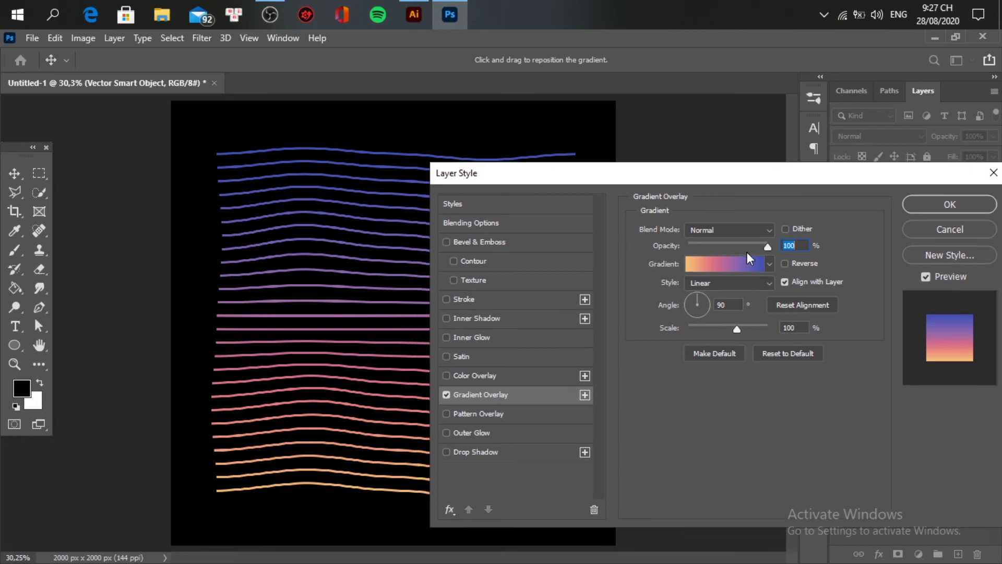
left_click(768, 267)
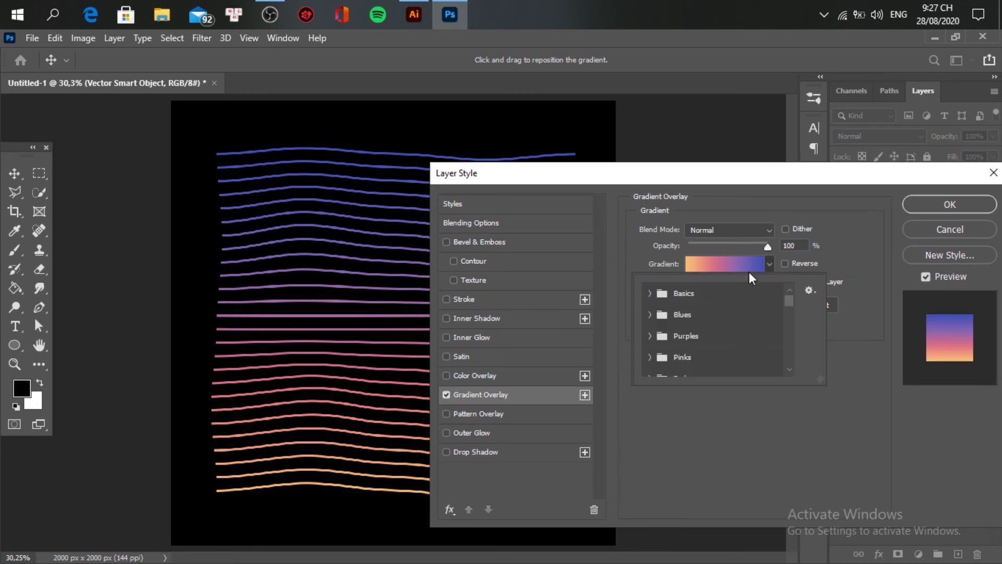
left_click(746, 261)
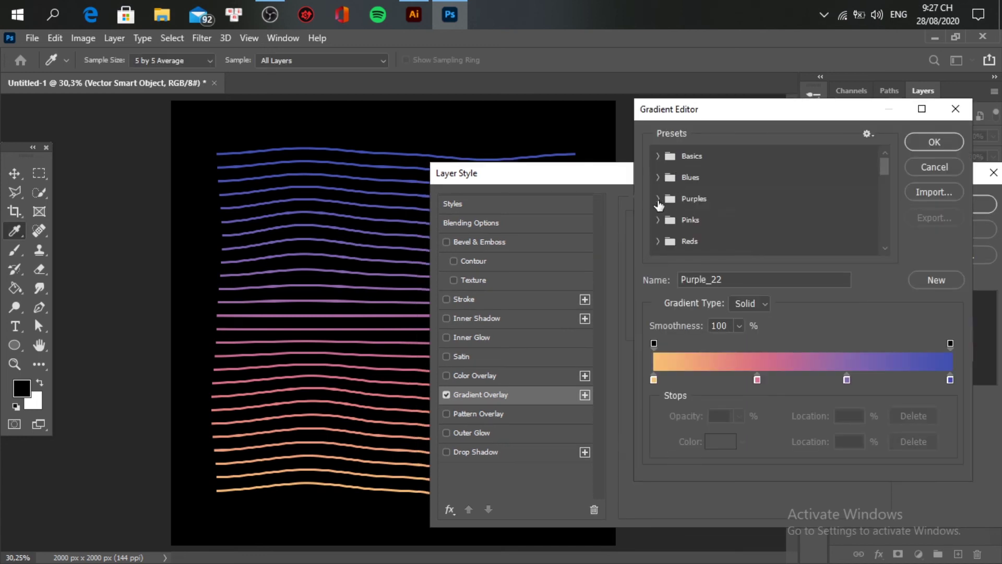
Try several Purples gradient presets on the lines, including Purple_01, Purple_12 and Purple_14.
left_click(658, 200)
scroll(763, 221, "down", 1)
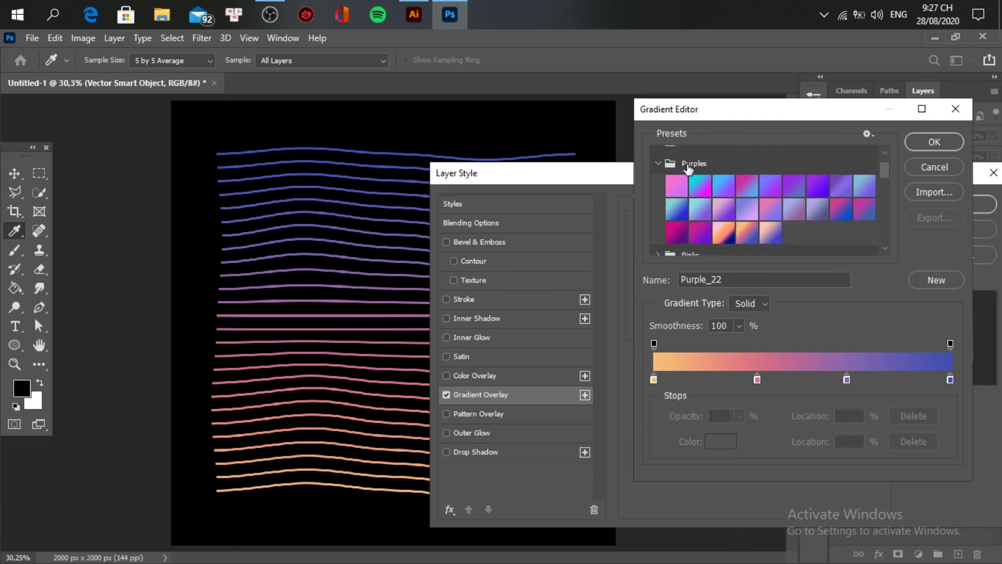
left_click(678, 187)
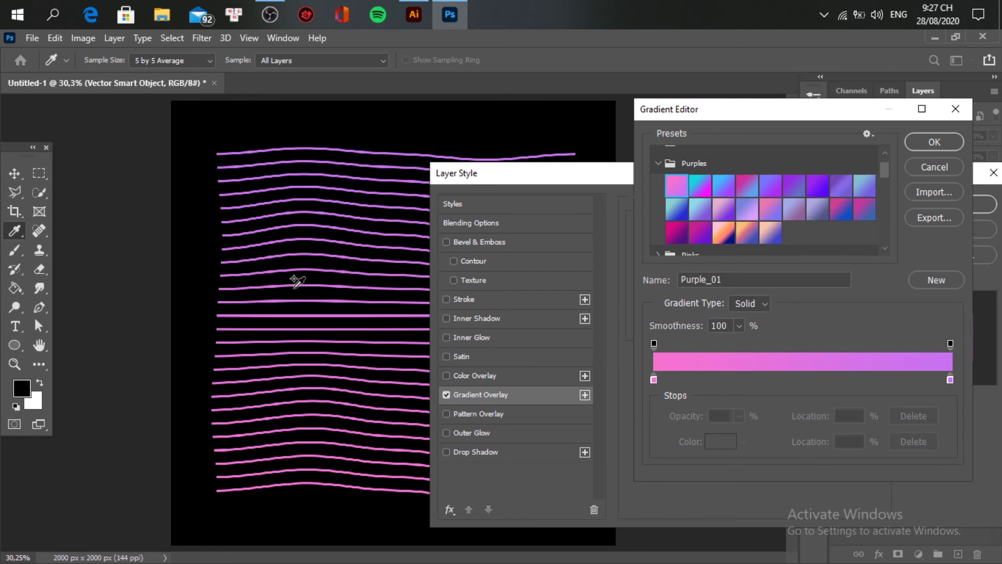
left_click(722, 231)
left_click(704, 213)
left_click(728, 210)
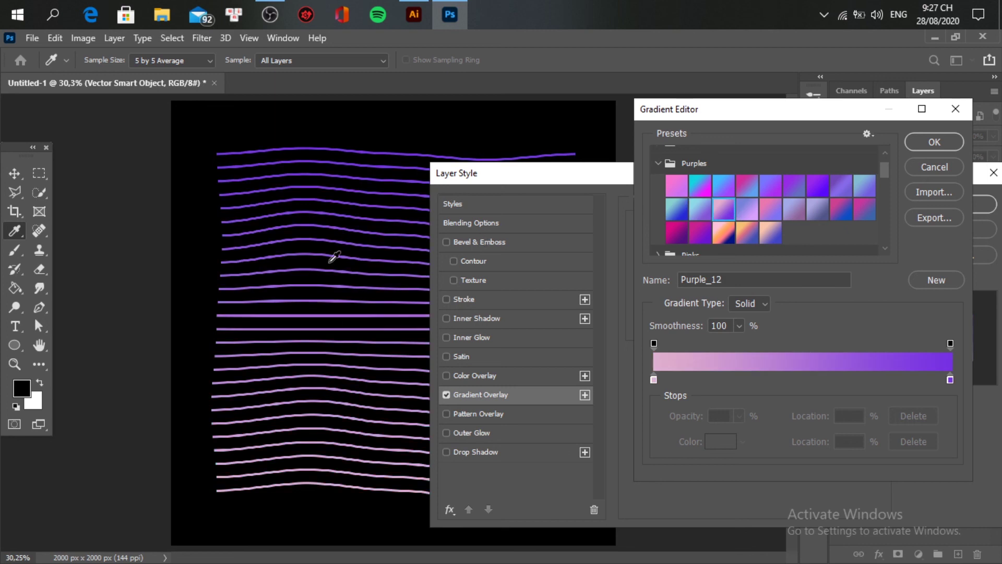
left_click(768, 208)
Expand the Reds preset group and try its gradients on the lines, including Red_01, Red_03 and Red_07.
scroll(810, 216, "down", 1)
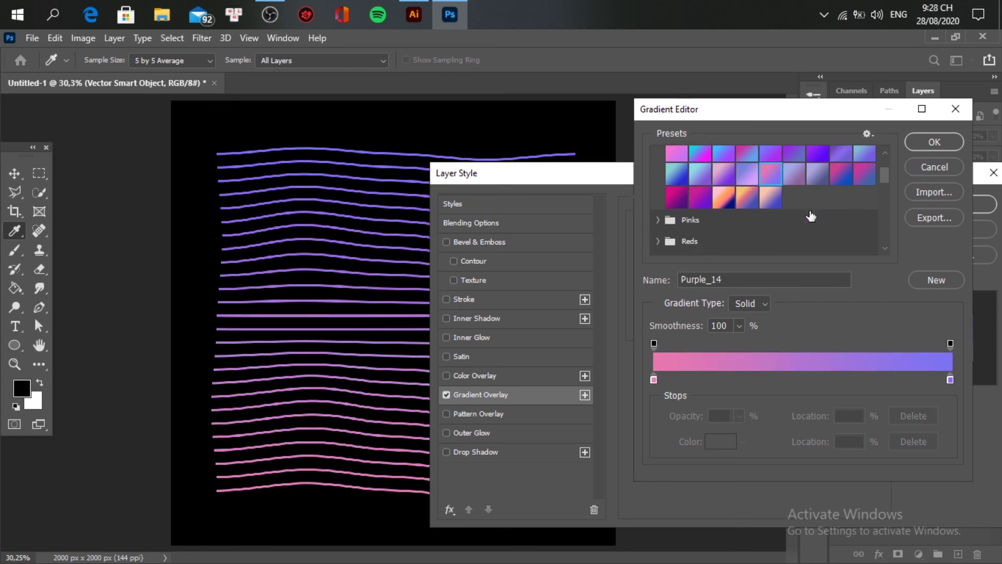
scroll(668, 231, "down", 2)
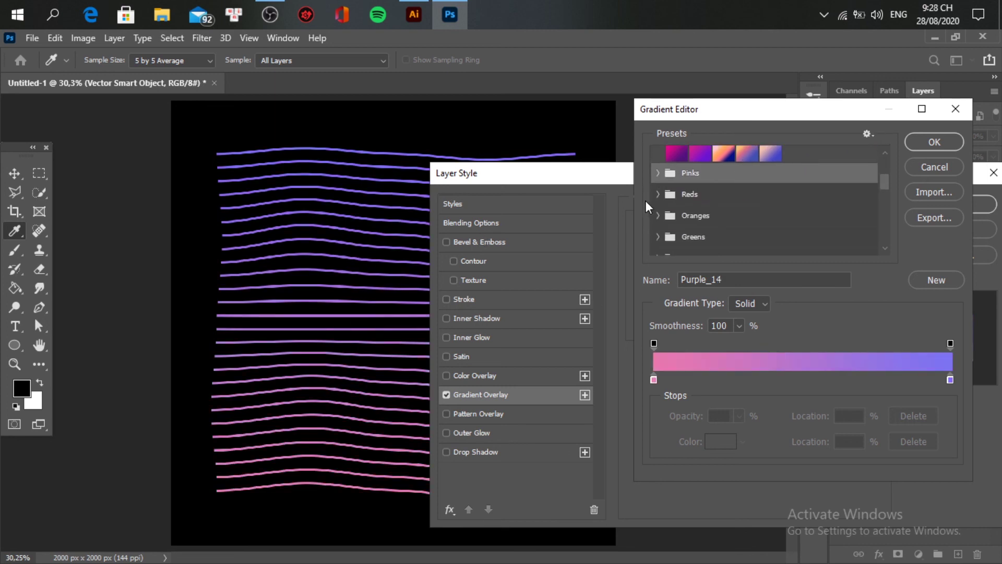
left_click(657, 194)
left_click(677, 216)
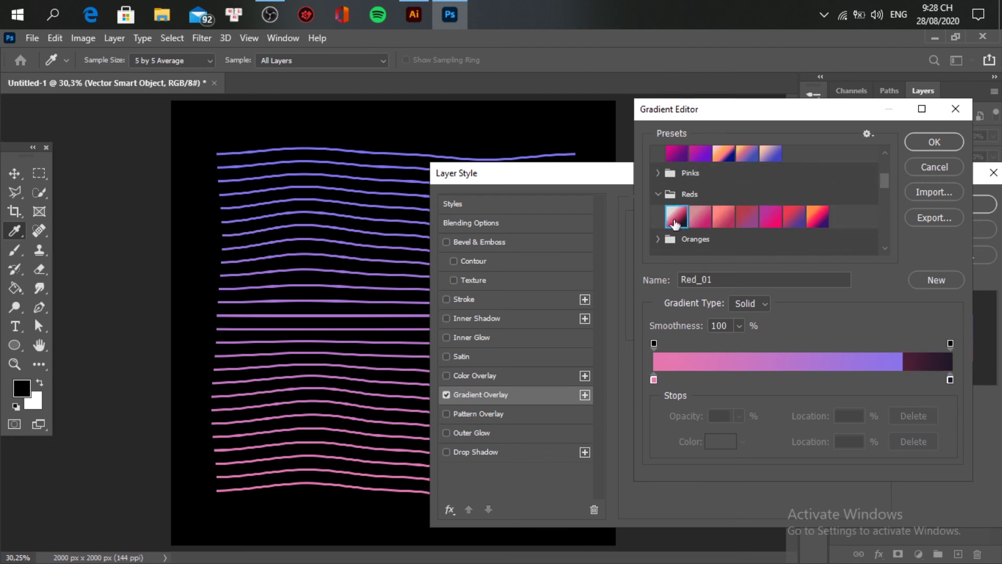
left_click(723, 216)
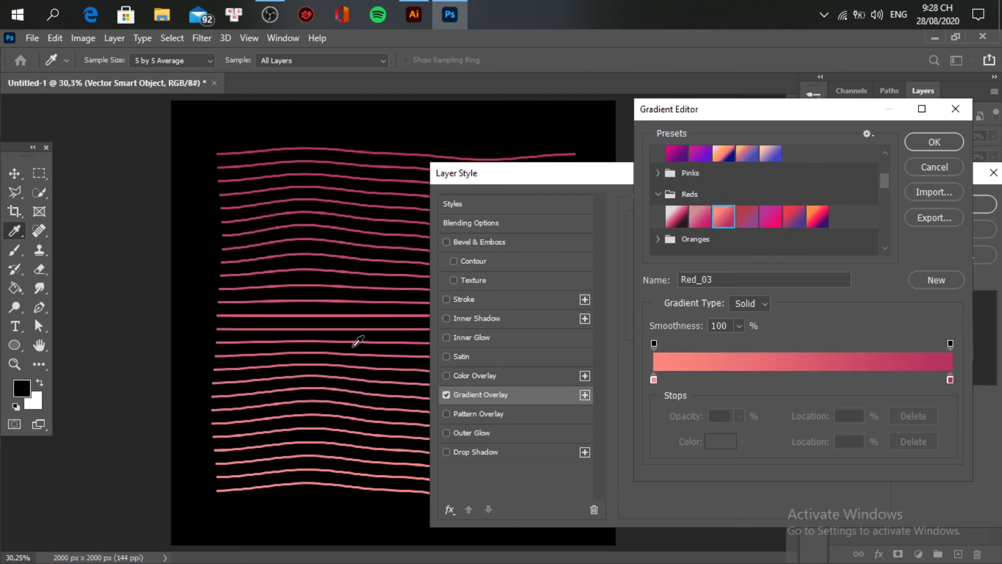
left_click(770, 216)
left_click(818, 216)
Return to the Purples presets and compare the multicolor gradients Purple_21 and Purple_22 with their neighbors.
scroll(869, 226, "up", 3)
left_click(735, 249)
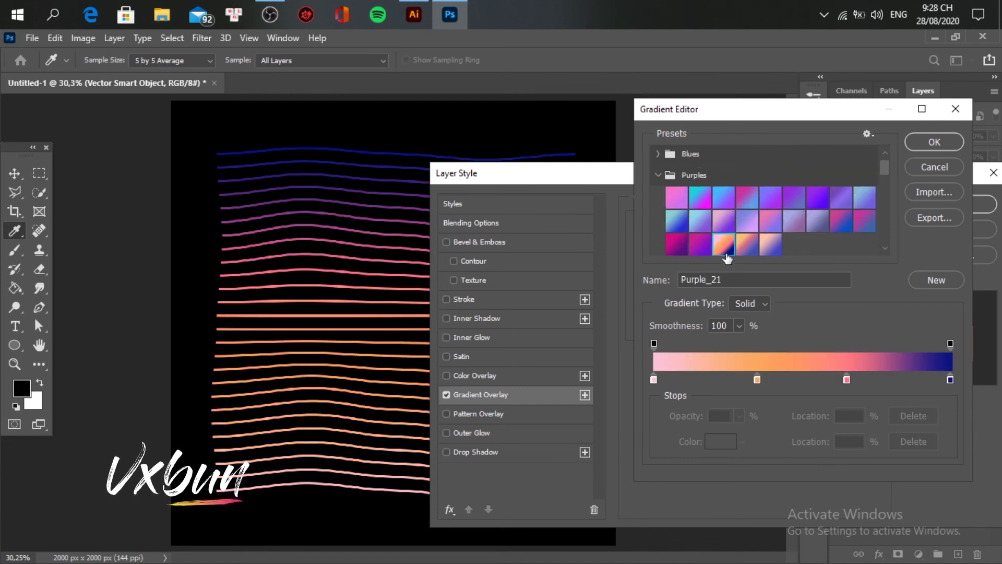
left_click(748, 244)
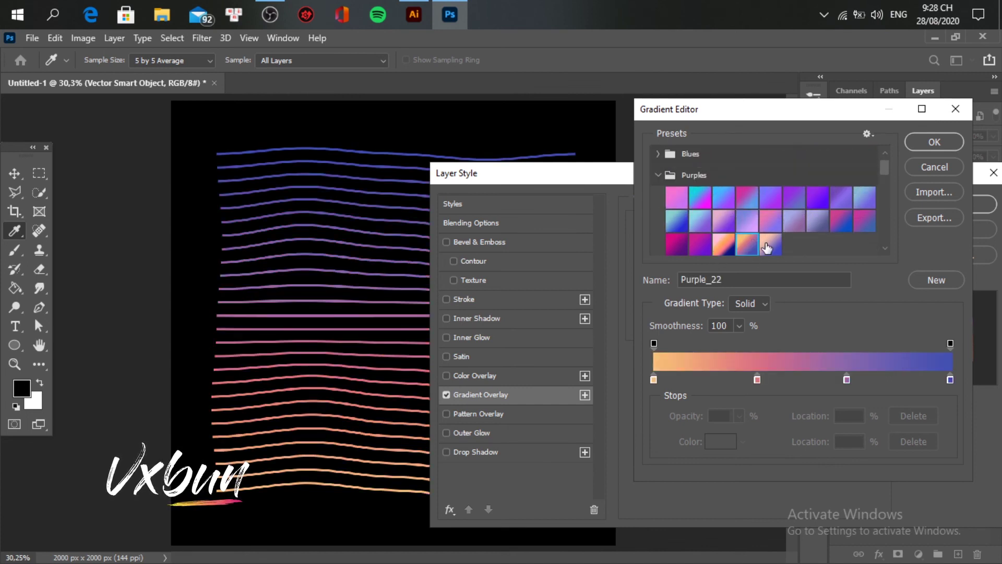
left_click(767, 245)
left_click(724, 244)
left_click(700, 244)
left_click(725, 246)
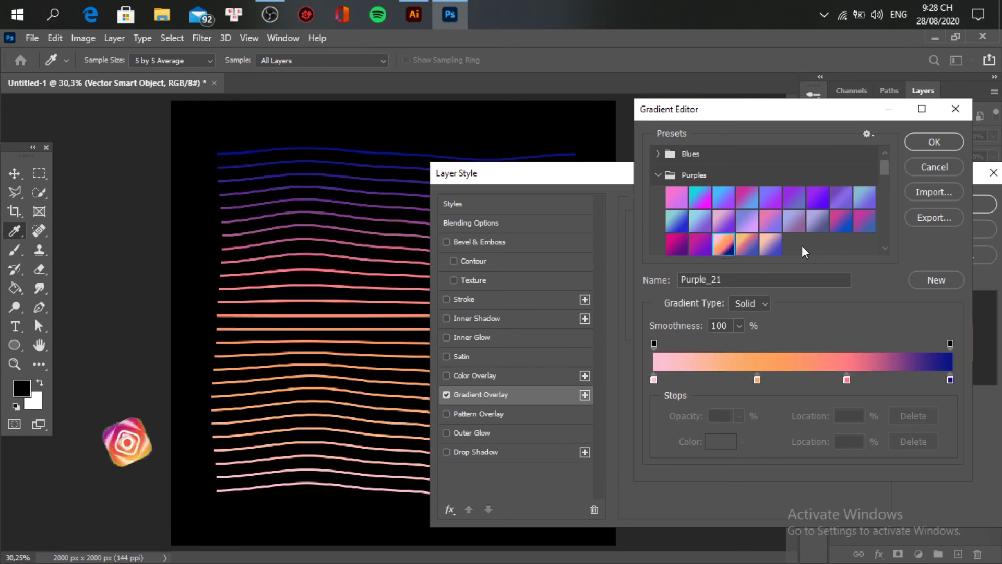
Compare the Reds presets again on the lines, trying Red_07, Red_06 and Red_02.
scroll(802, 230, "down", 4)
left_click(814, 209)
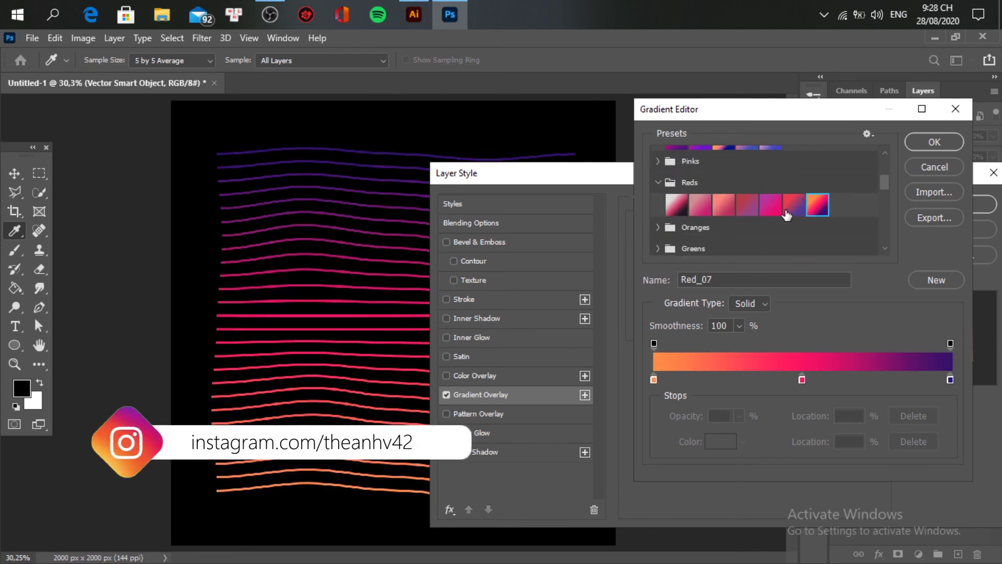
left_click(793, 209)
left_click(764, 207)
left_click(803, 209)
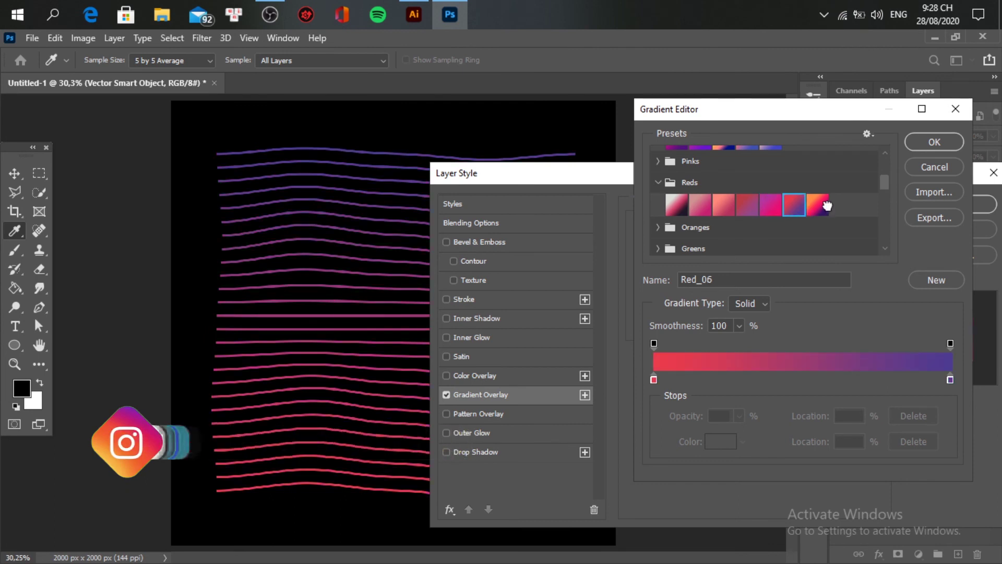
left_click(826, 208)
left_click(690, 206)
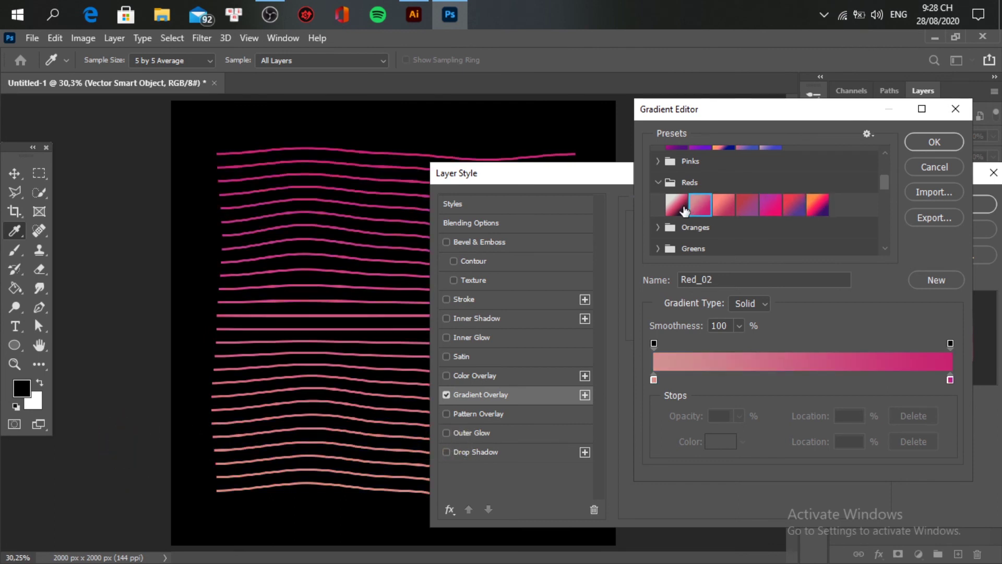
Choose the orange-pink-purple Red_07 preset for the gradient overlay and apply the layer style to the lines.
left_click(828, 209)
scroll(692, 255, "down", 2)
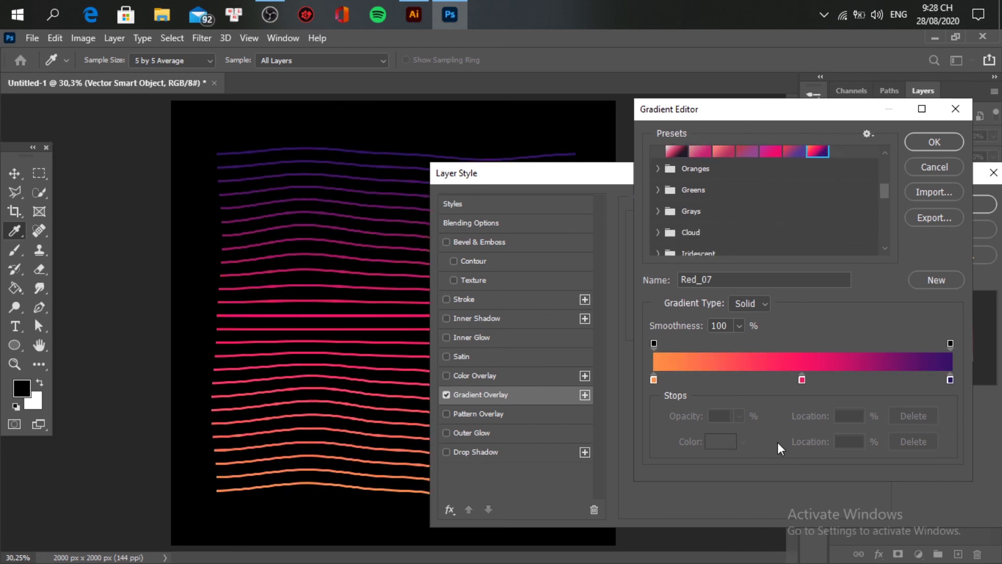
left_click(951, 146)
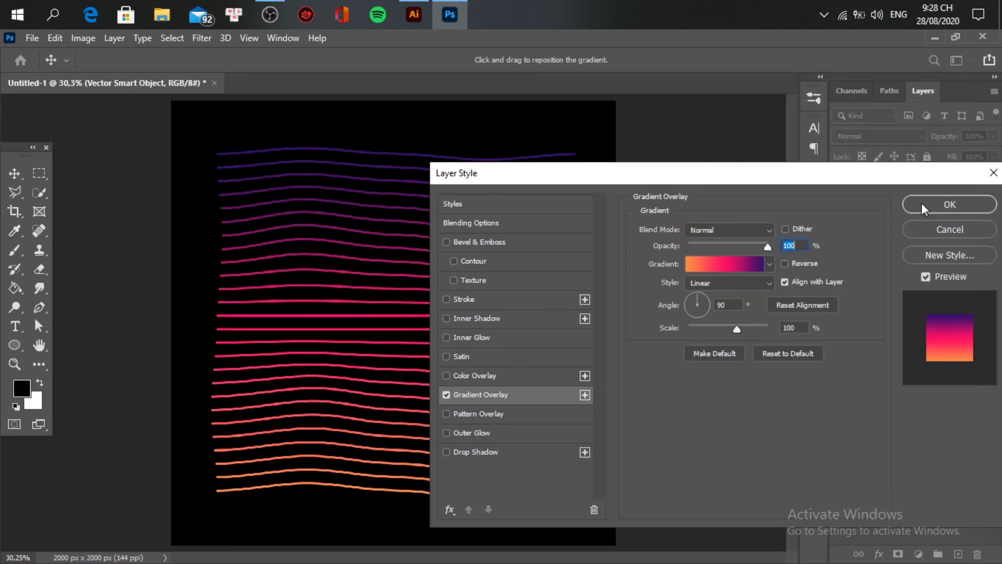
left_click(922, 202)
scroll(407, 316, "up", 1)
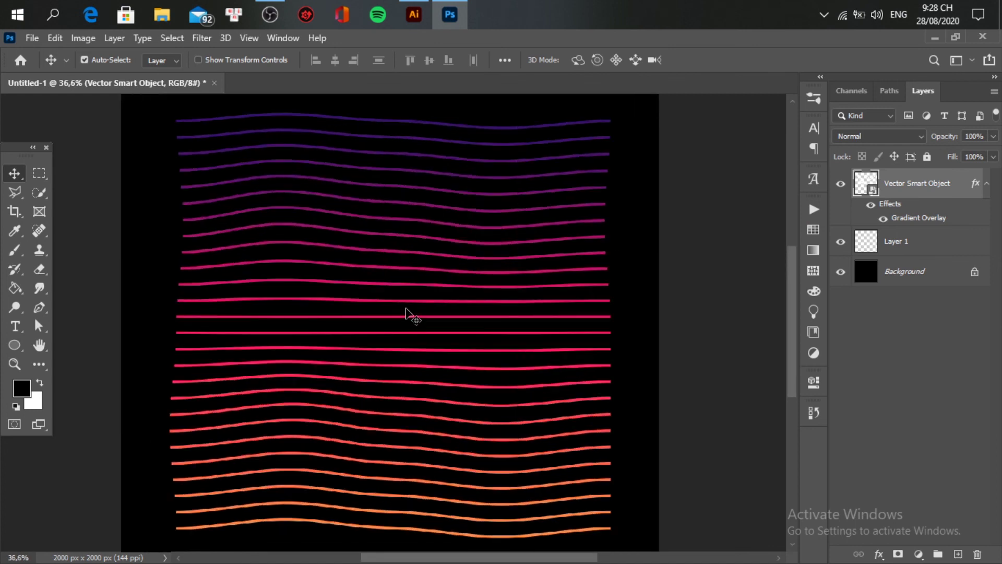
mouse_move(402, 250)
left_mouse_down()
mouse_move(441, 329)
mouse_move(418, 257)
left_mouse_up()
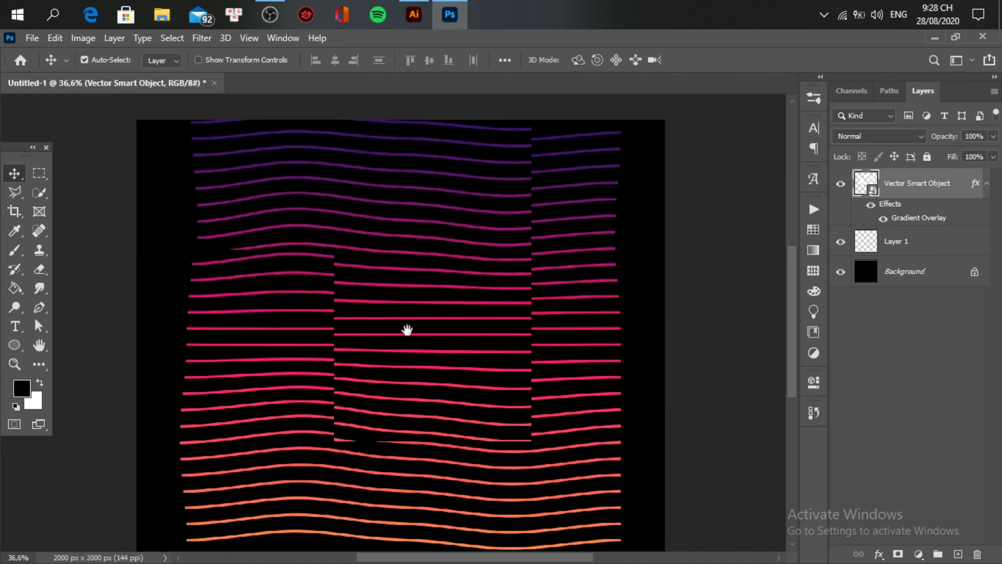
scroll(407, 330, "down", 1)
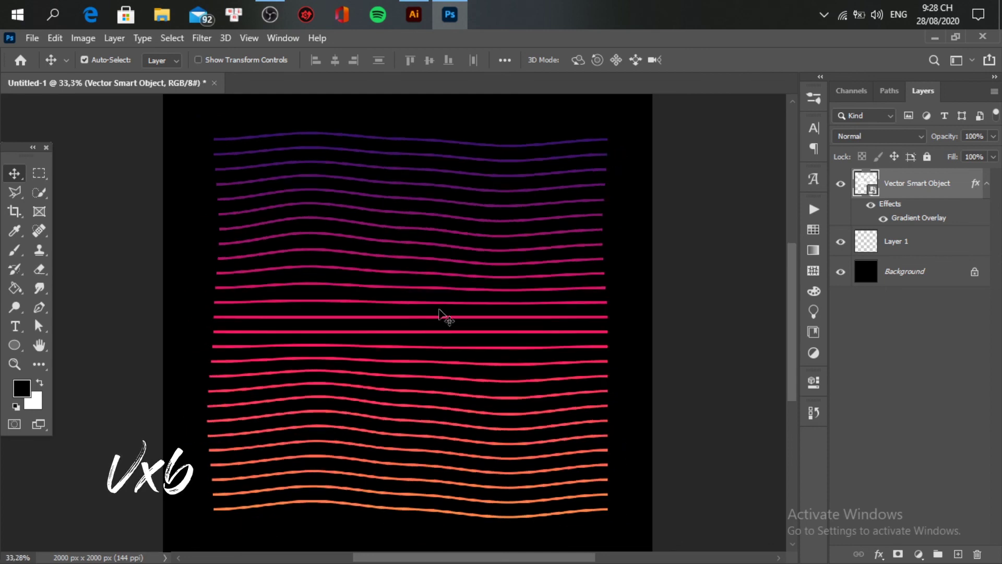